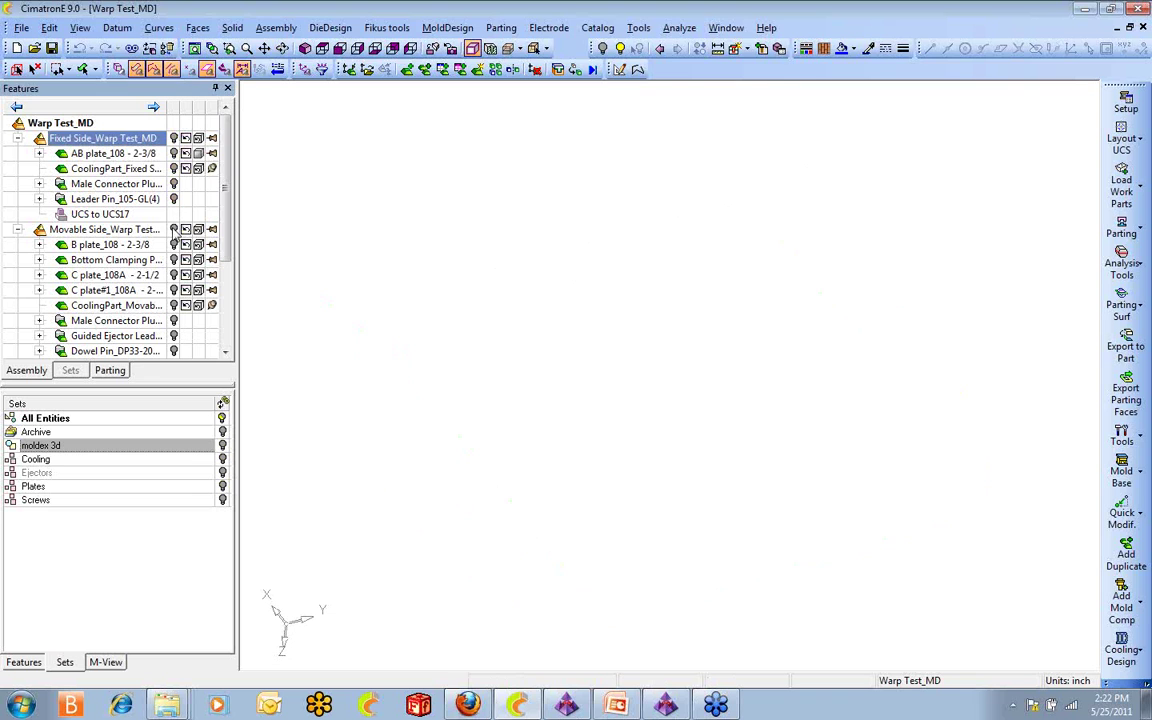
# Show the Movable Side and Ejection System assemblies and view the mold half from the part side.
pyautogui.scroll(-3, 178, 260)
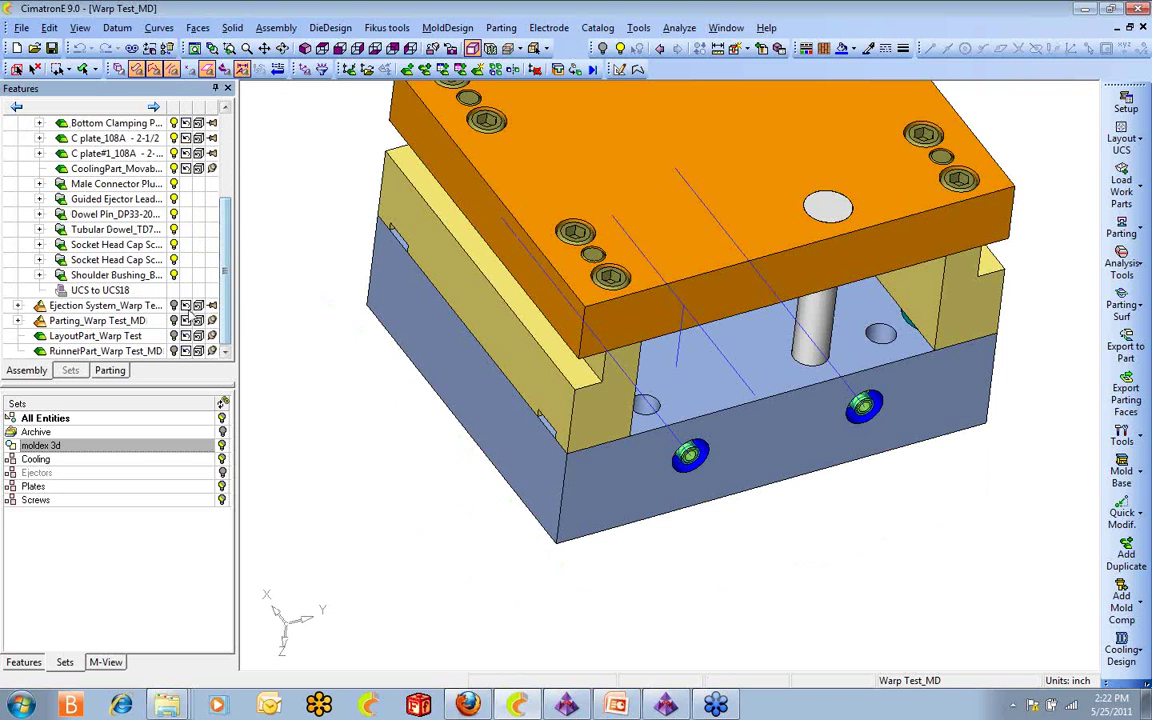
pyautogui.click(174, 306)
pyautogui.keyDown('ctrl'); pyautogui.moveTo(438, 316); pyautogui.dragTo(501, 436, button='right'); pyautogui.keyUp('ctrl')
pyautogui.keyDown('ctrl'); pyautogui.moveTo(501, 436); pyautogui.dragTo(640, 220); pyautogui.keyUp('ctrl')
pyautogui.keyDown('ctrl'); pyautogui.moveTo(560, 330); pyautogui.dragTo(665, 338); pyautogui.keyUp('ctrl')
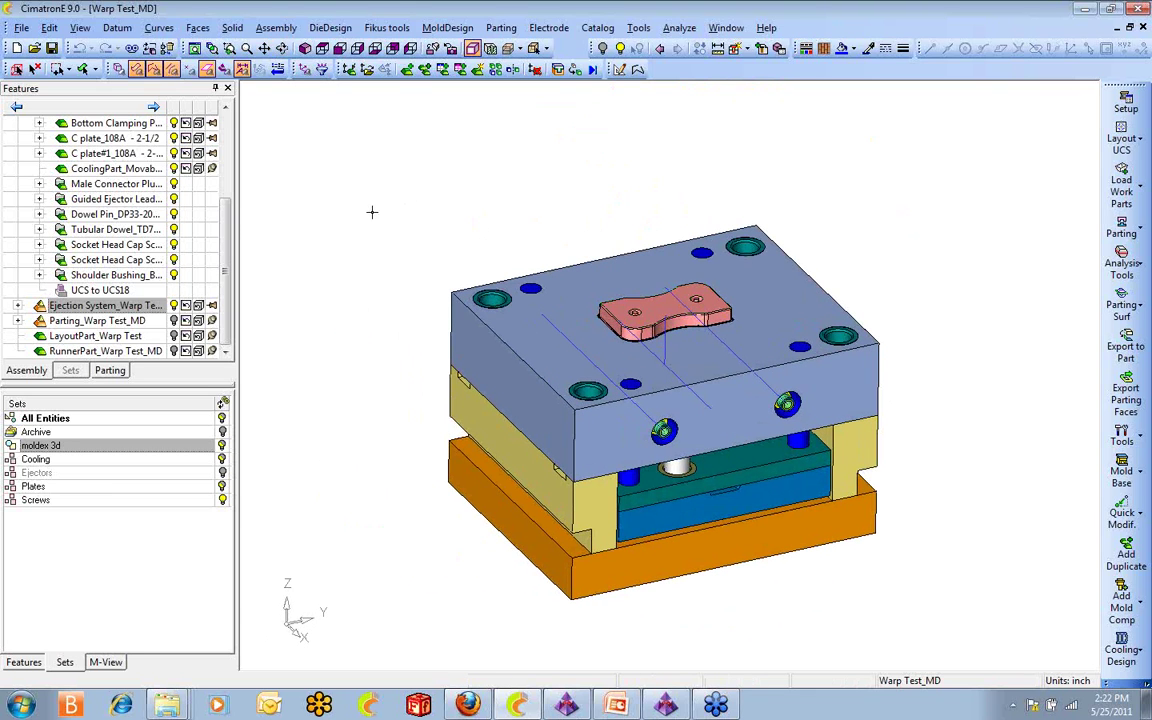
# Hide the Movable Side and Ejection System assemblies.
pyautogui.scroll(3, 176, 216)
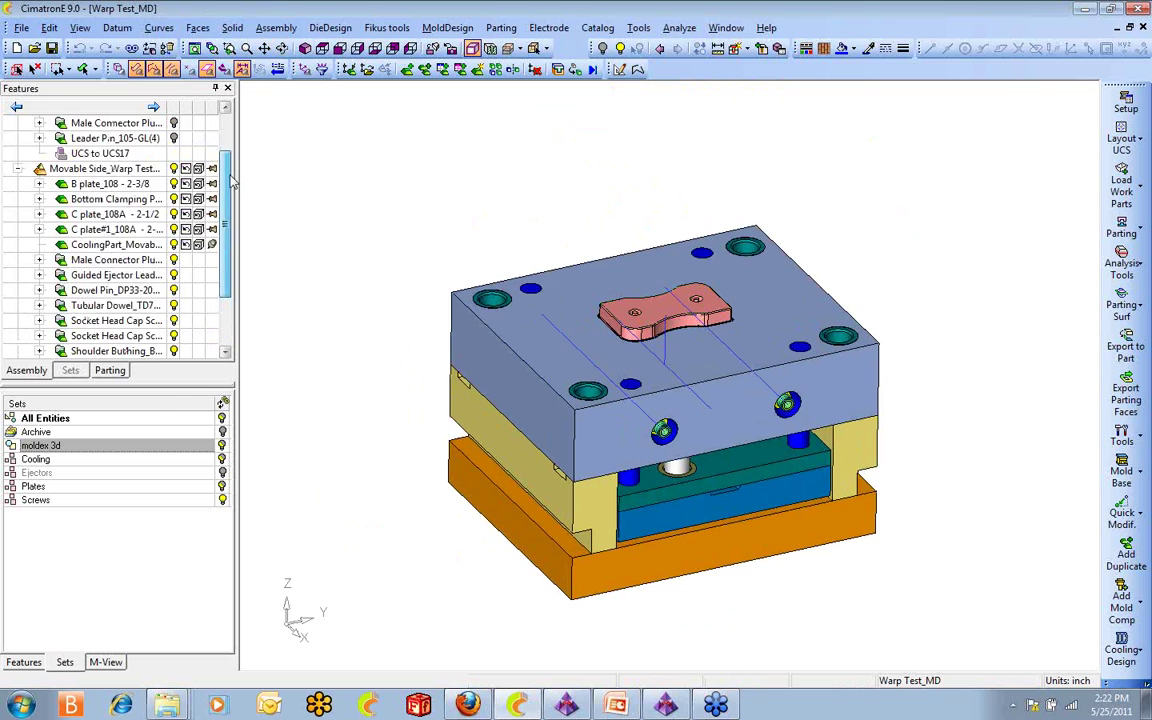
pyautogui.doubleClick(158, 213)
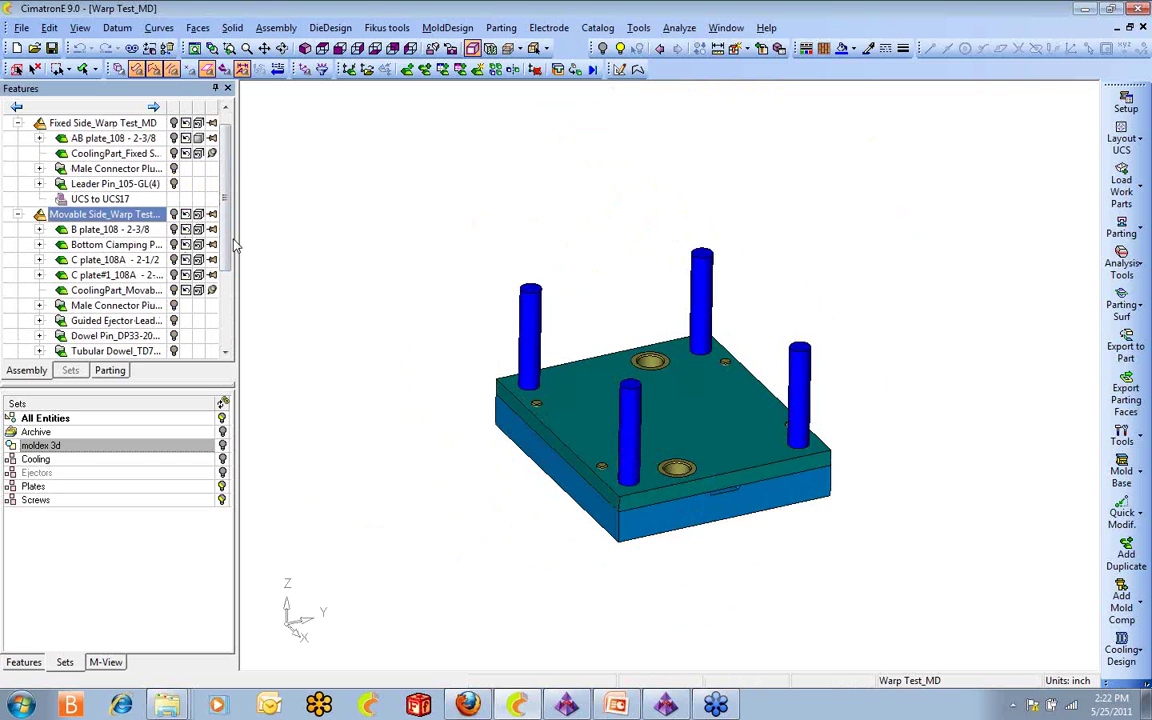
pyautogui.moveTo(225, 243); pyautogui.dragTo(226, 325)
pyautogui.click(175, 306)
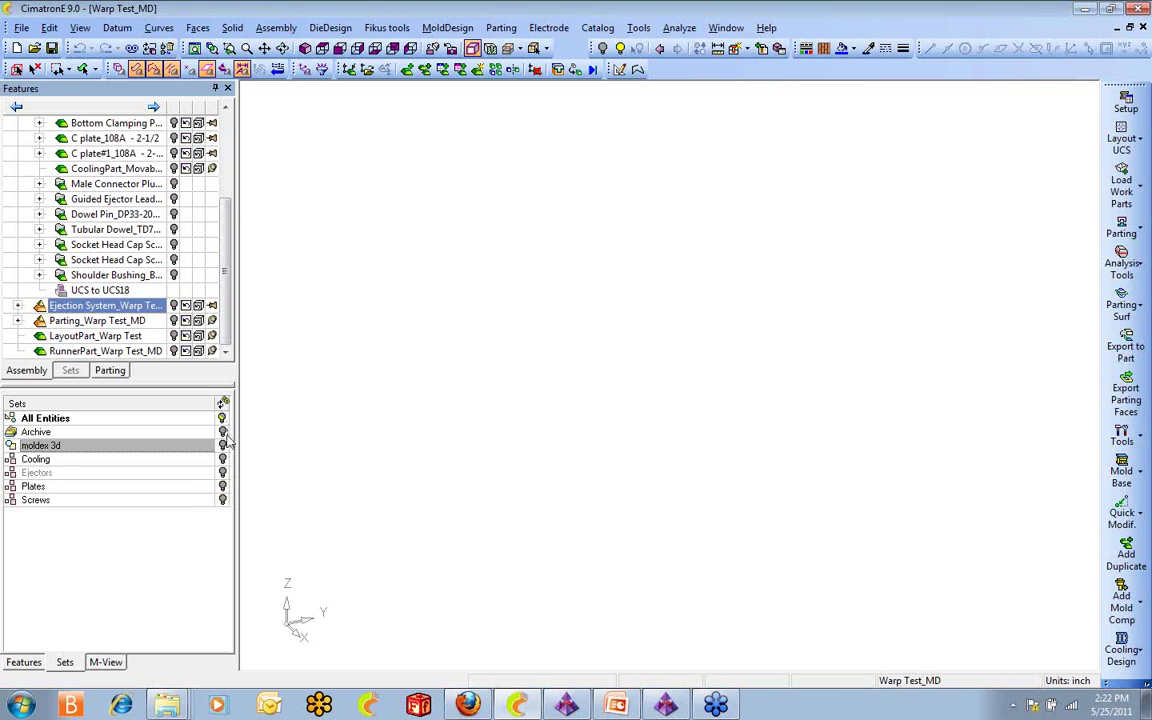
# Show the moldex 3d set and examine its part, runner and cooling lines inside the mold block from several angles.
pyautogui.click(222, 447)
pyautogui.click(222, 447)
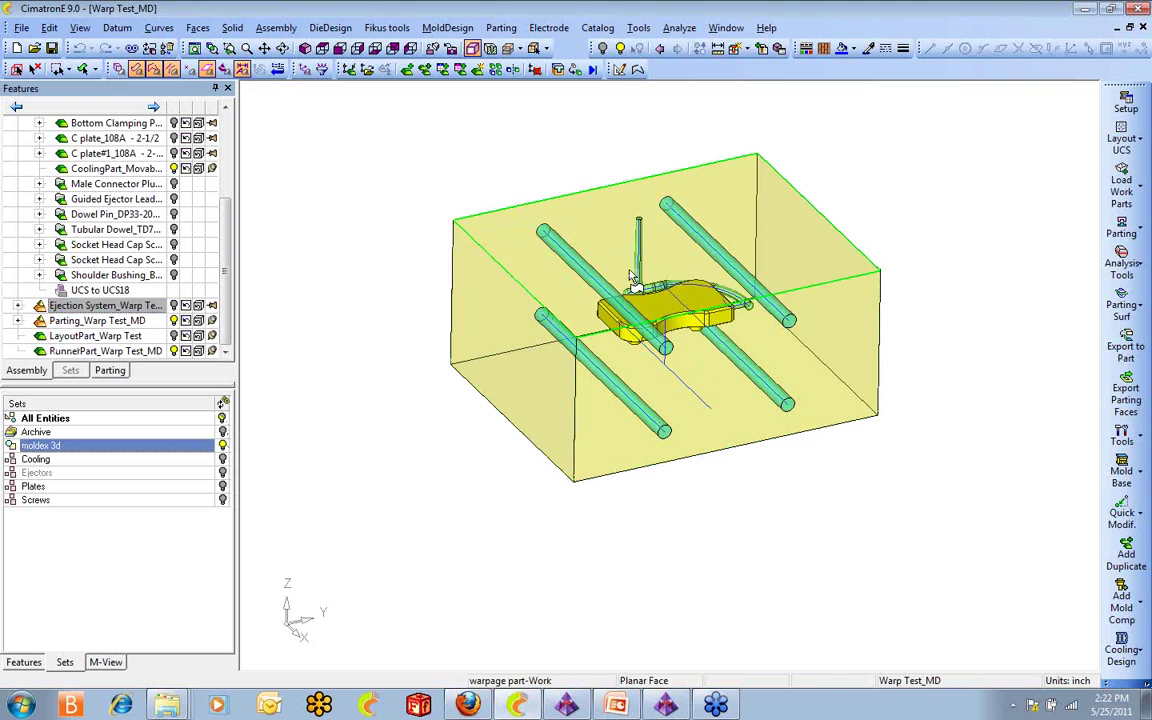
pyautogui.click(671, 406)
pyautogui.scroll(3, 675, 418)
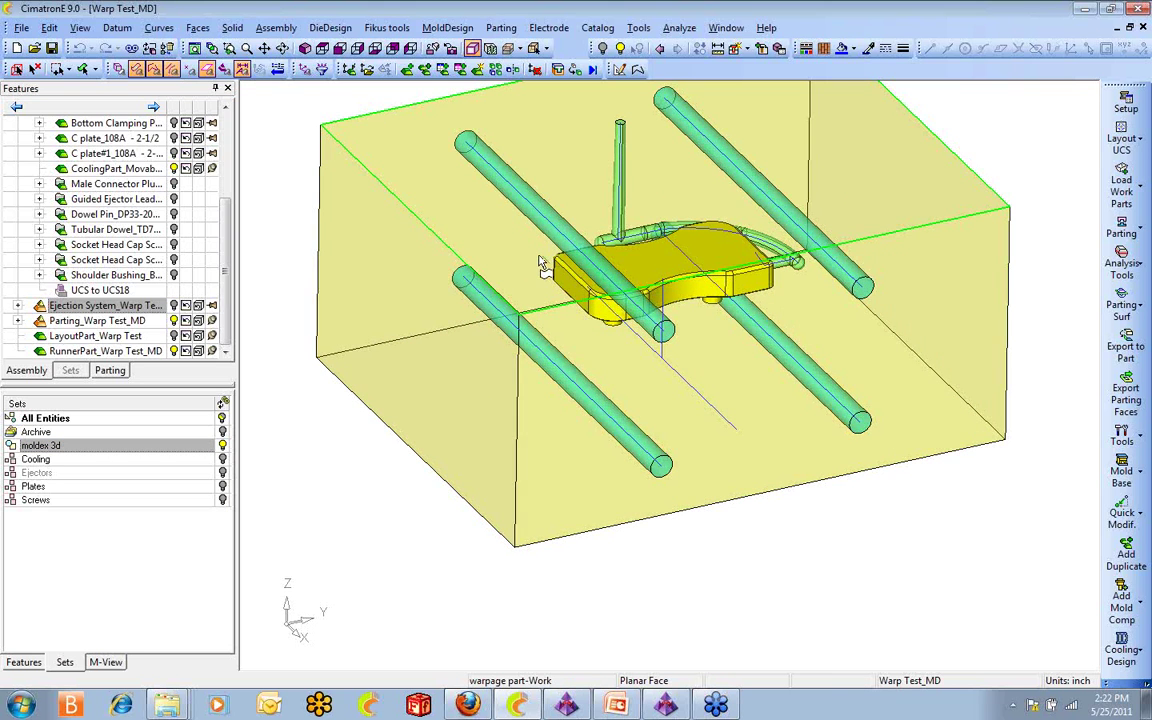
pyautogui.keyDown('ctrl'); pyautogui.moveTo(668, 248); pyautogui.dragTo(920, 205); pyautogui.keyUp('ctrl')
pyautogui.keyDown('ctrl'); pyautogui.moveTo(468, 410); pyautogui.dragTo(510, 424); pyautogui.keyUp('ctrl')
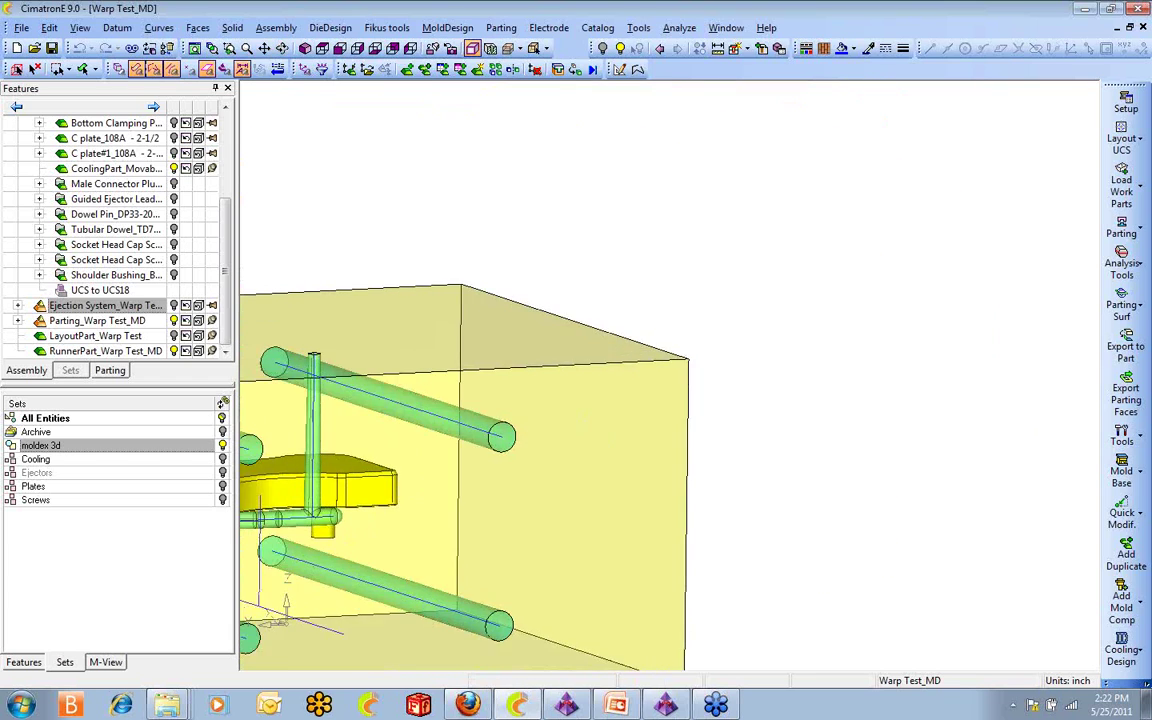
pyautogui.keyDown('ctrl'); pyautogui.moveTo(510, 424); pyautogui.dragTo(818, 308, button='middle'); pyautogui.keyUp('ctrl')
pyautogui.keyDown('ctrl'); pyautogui.moveTo(818, 308); pyautogui.dragTo(838, 385); pyautogui.keyUp('ctrl')
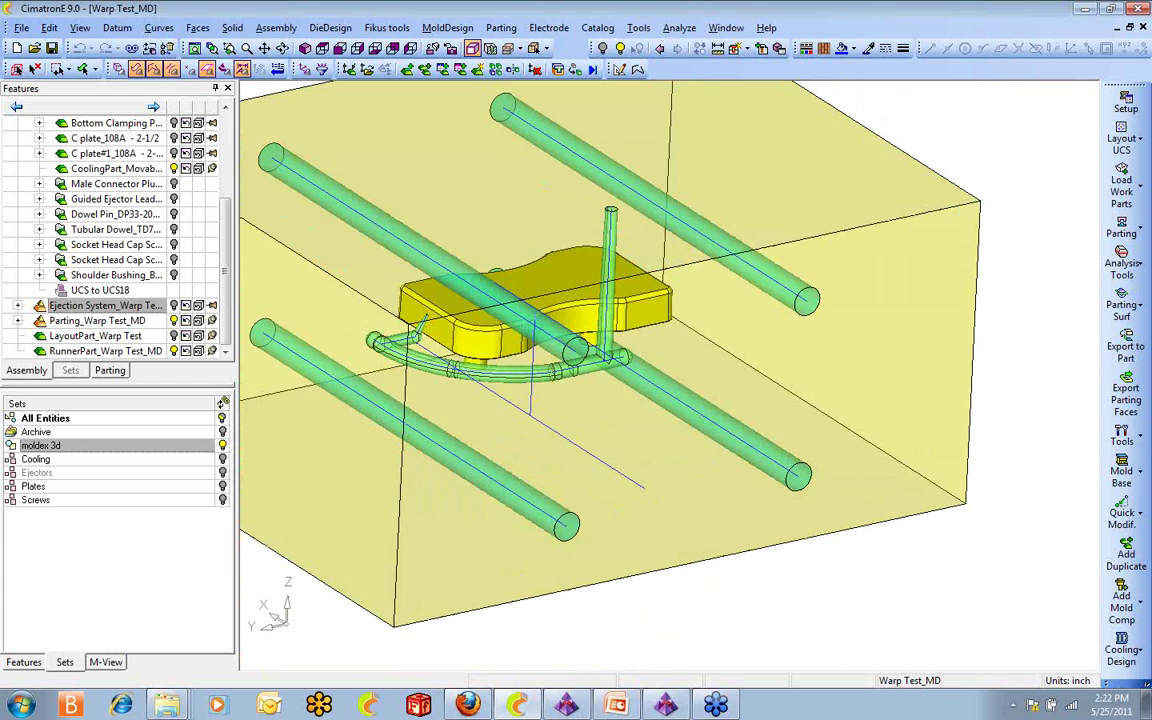
pyautogui.keyDown('ctrl'); pyautogui.moveTo(580, 335); pyautogui.dragTo(696, 378, button='middle'); pyautogui.keyUp('ctrl')
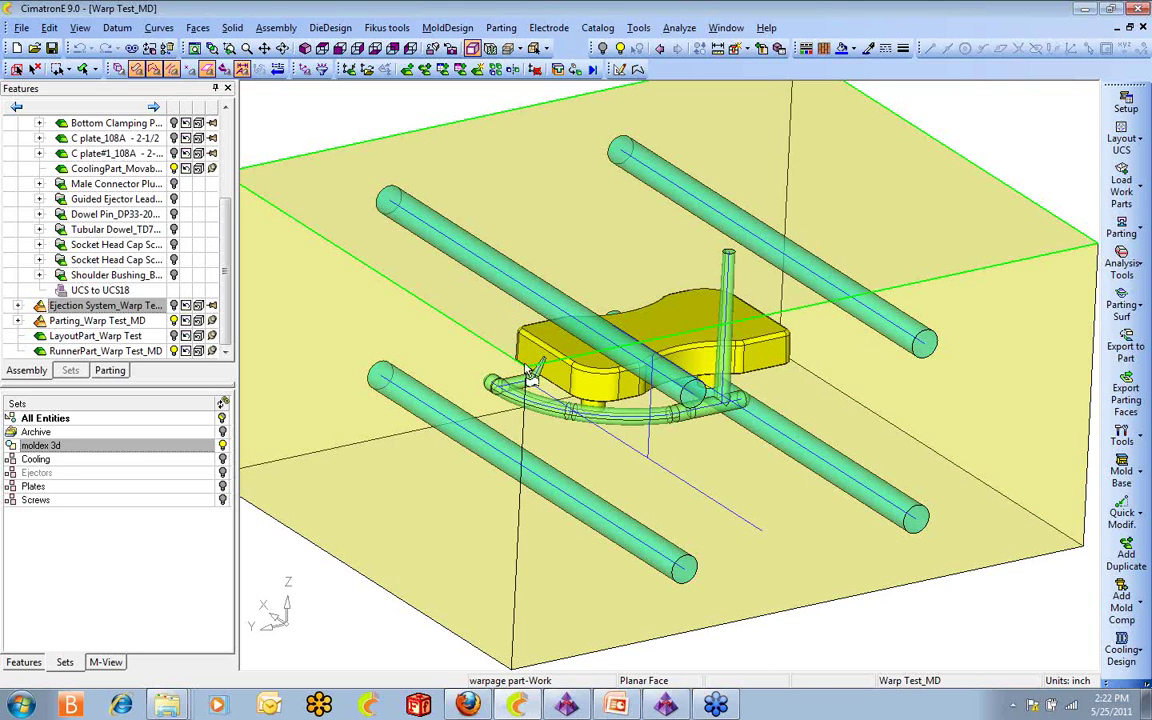
# Switch to Moldex3D-Designer and assign the four long straight lines the Cooling channel attribute, regular channel type, with a .438 diameter.
pyautogui.click(668, 706)
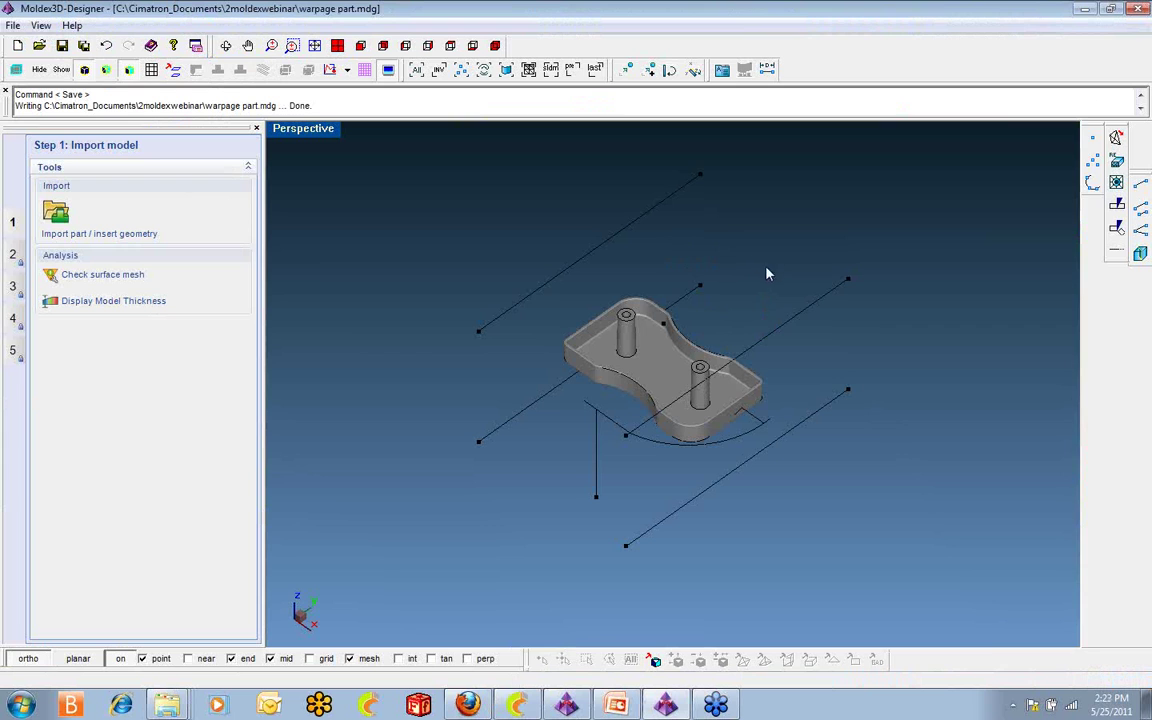
pyautogui.moveTo(779, 275); pyautogui.dragTo(782, 263, button='right')
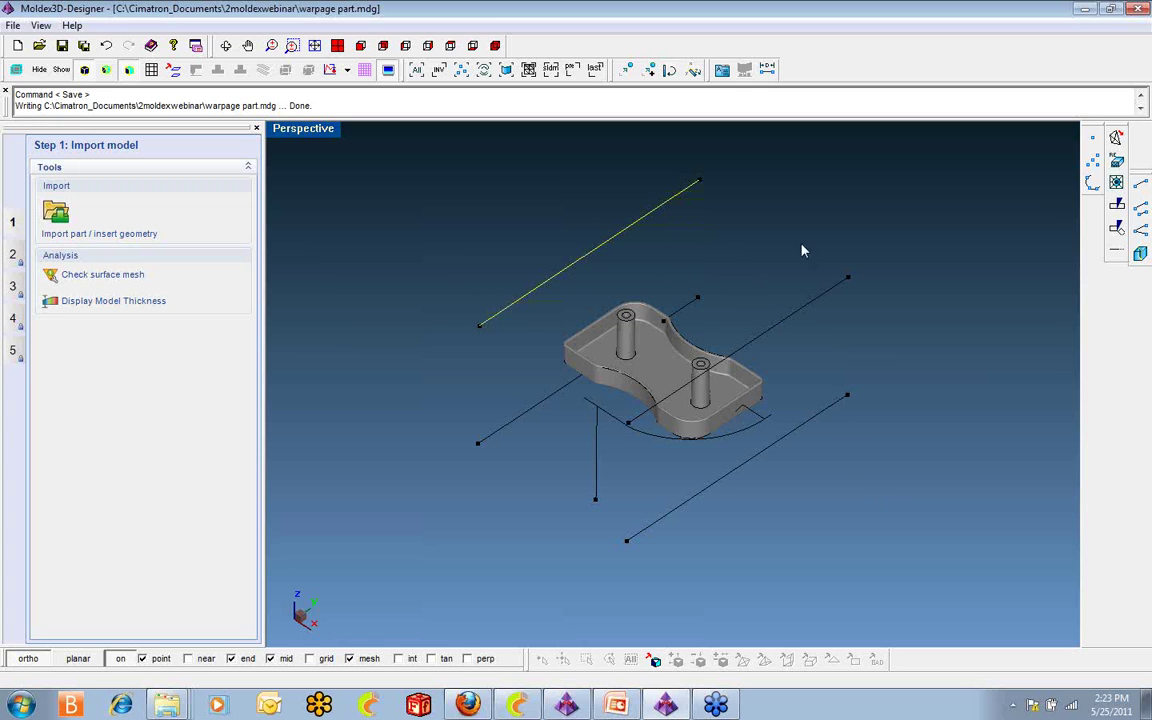
pyautogui.click(815, 300)
pyautogui.click(694, 304)
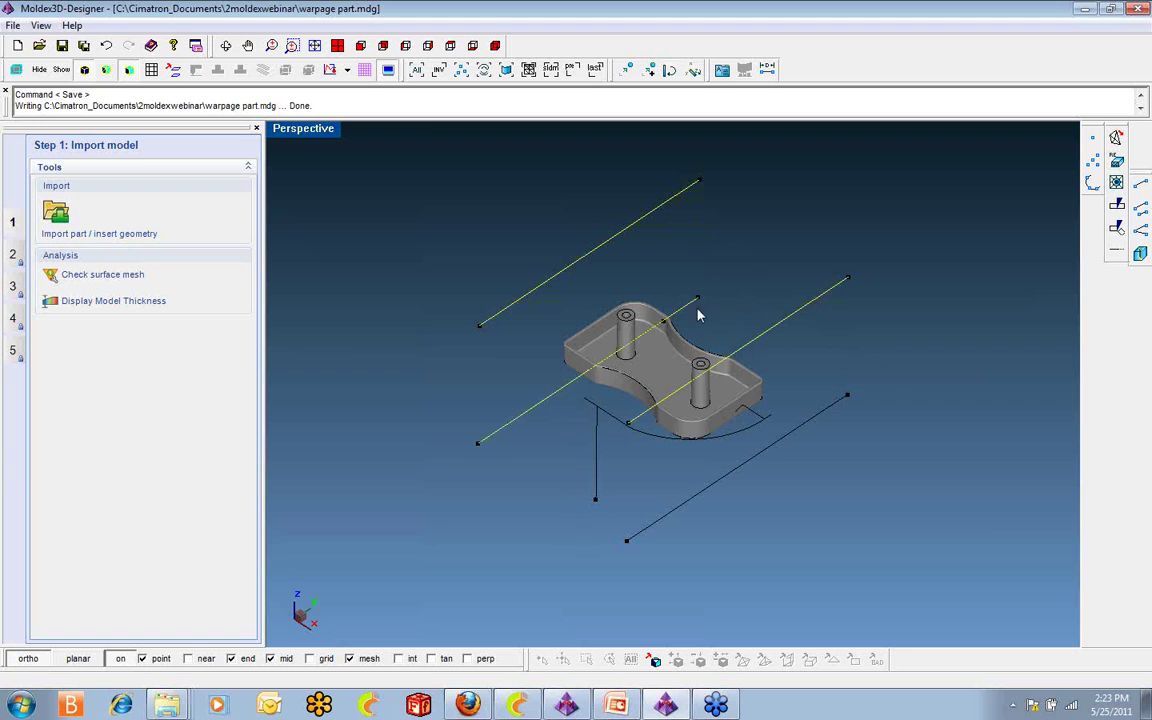
pyautogui.click(834, 404)
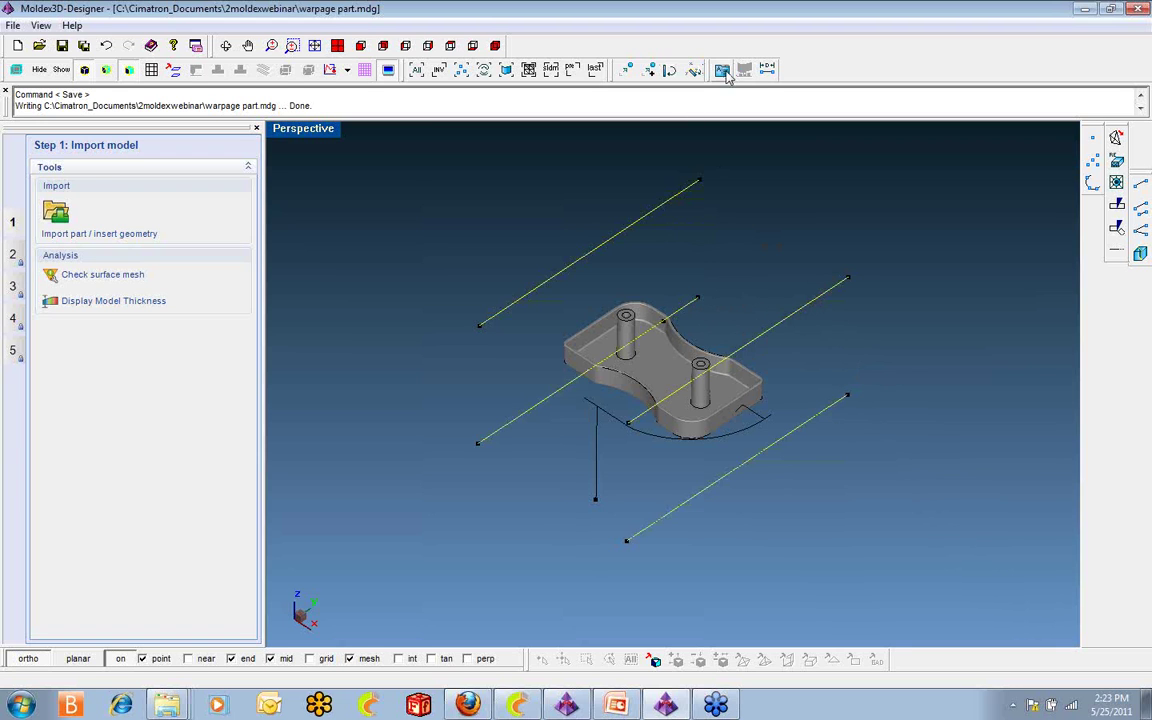
pyautogui.click(651, 68)
pyautogui.click(176, 245)
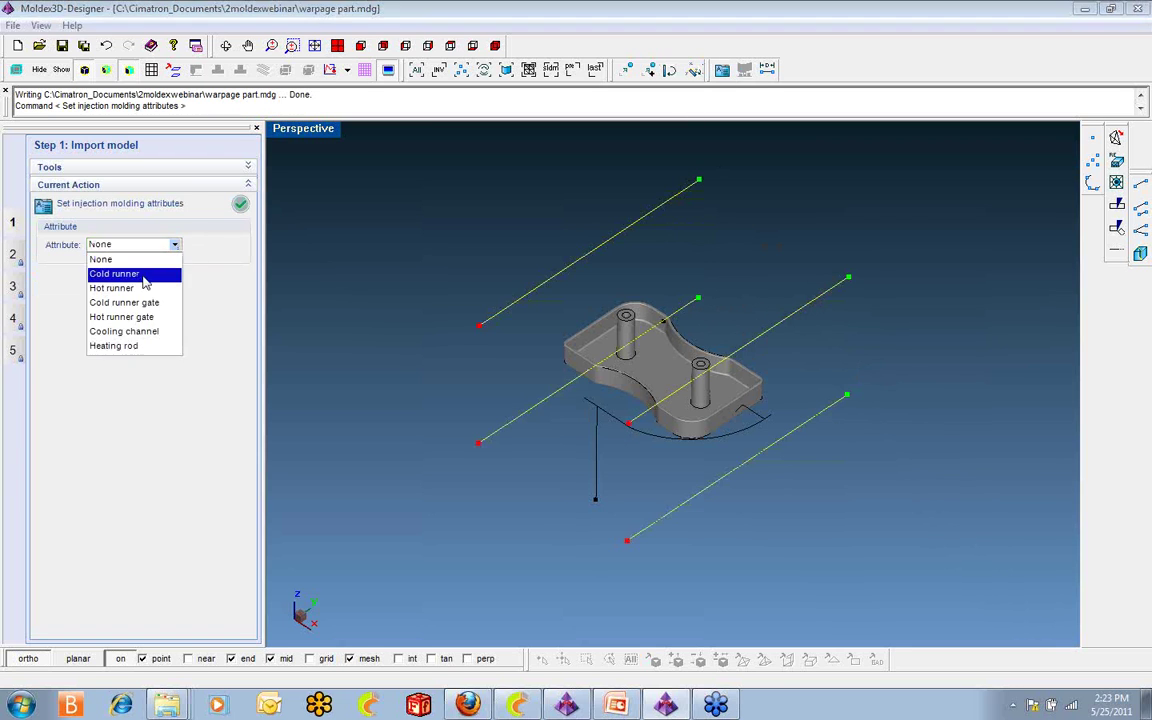
pyautogui.click(145, 332)
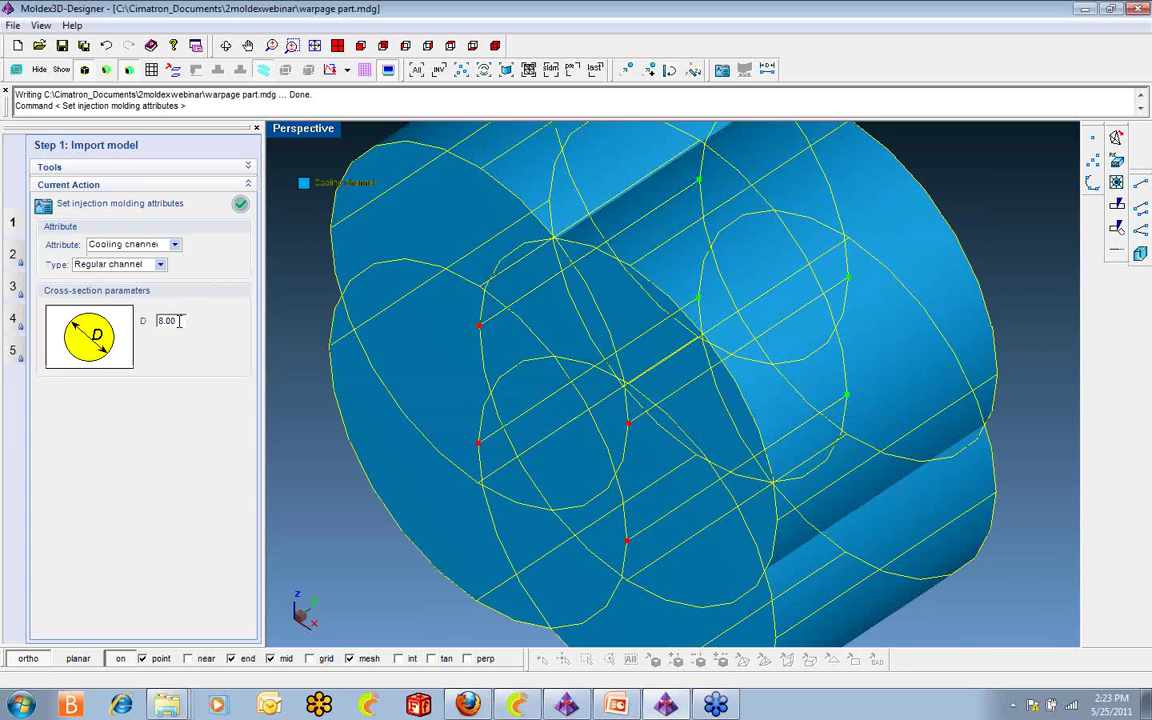
pyautogui.write('.438')
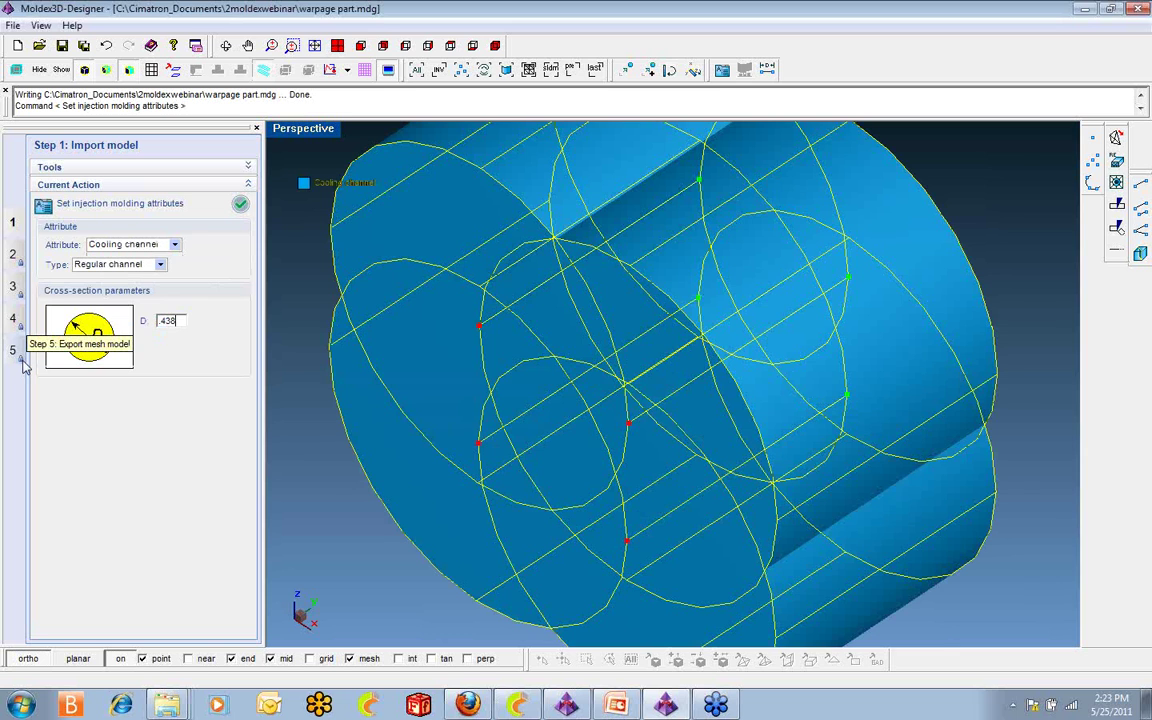
pyautogui.press('Return')
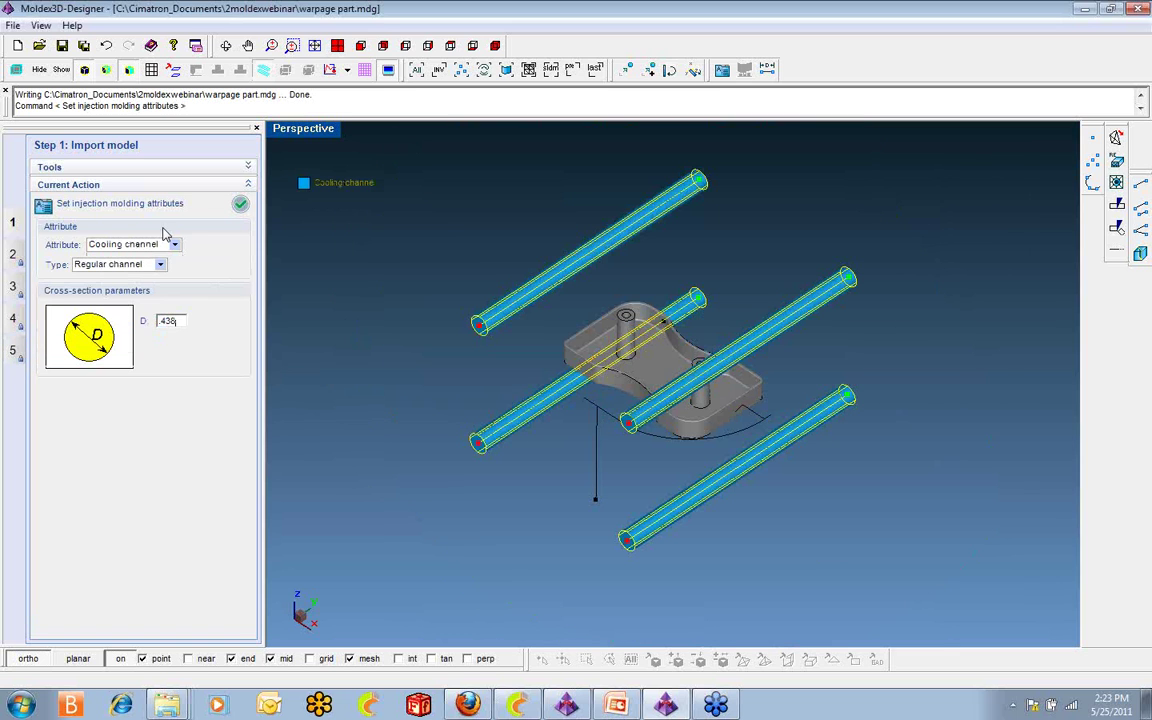
pyautogui.click(240, 203)
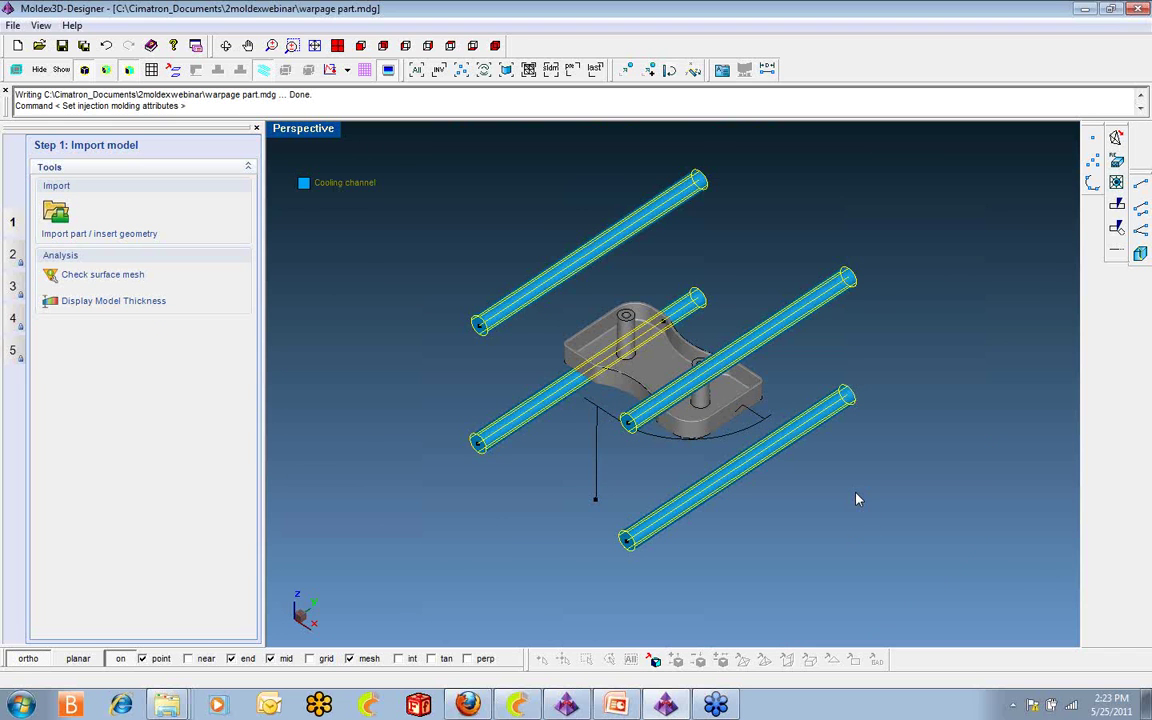
# Assign the straight and curved main runner lines beside the part the Cold runner attribute, circular, with a .25 diameter at both ends.
pyautogui.scroll(2, 852, 478)
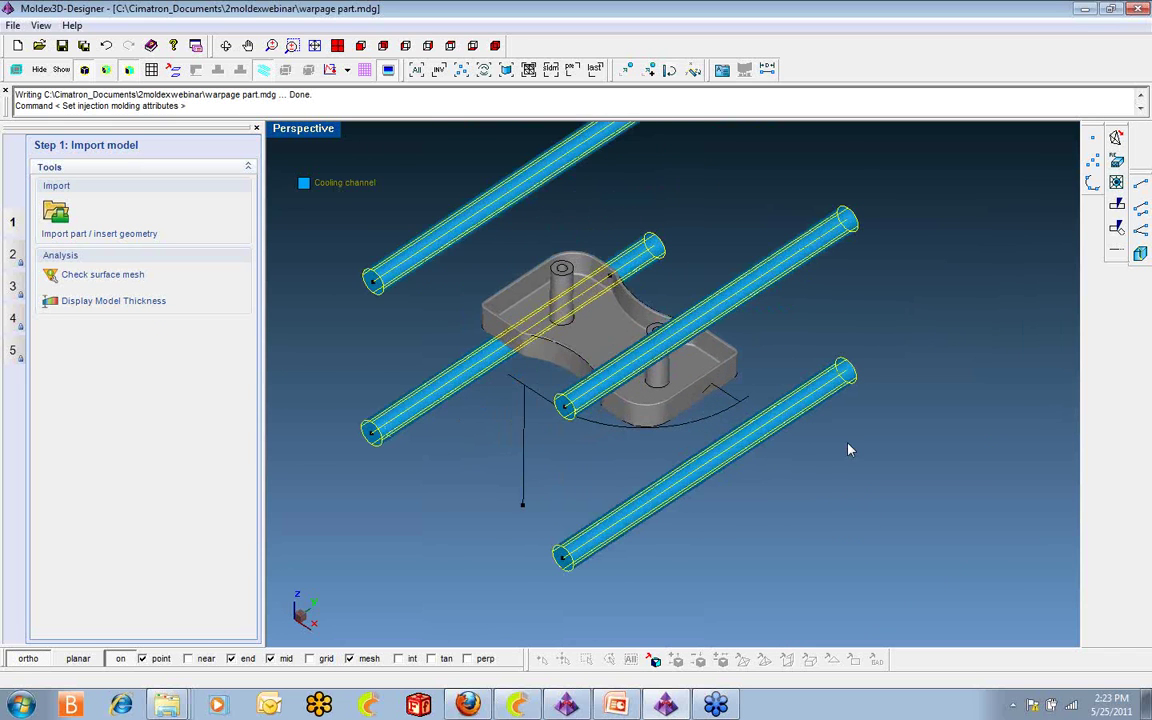
pyautogui.scroll(2, 848, 450)
pyautogui.moveTo(504, 461); pyautogui.dragTo(506, 466, button='right')
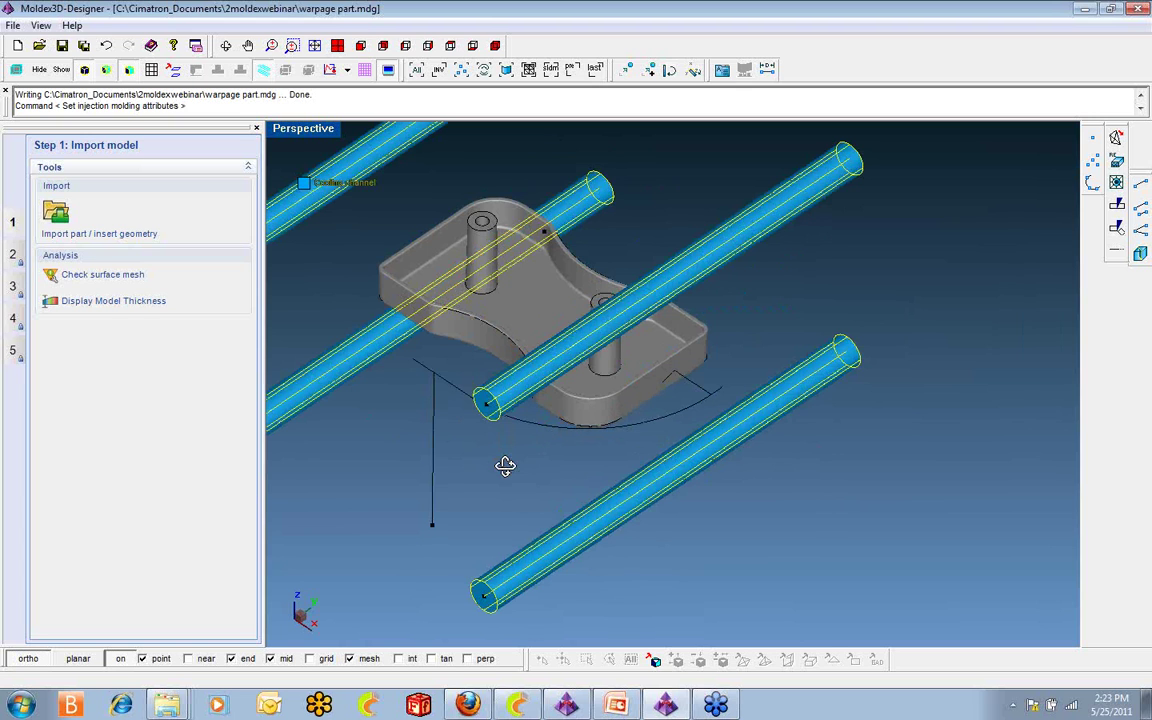
pyautogui.moveTo(505, 466); pyautogui.dragTo(425, 371, button='right')
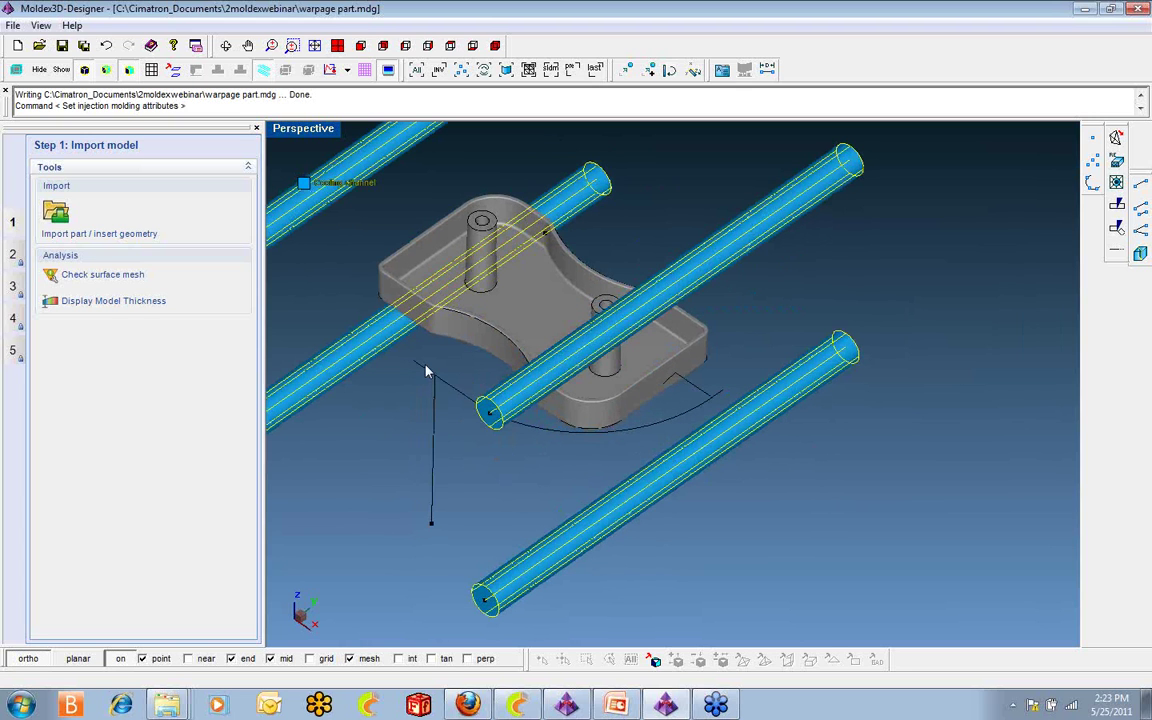
pyautogui.click(425, 370)
pyautogui.keyDown('shift'); pyautogui.click(536, 430); pyautogui.keyUp('shift')
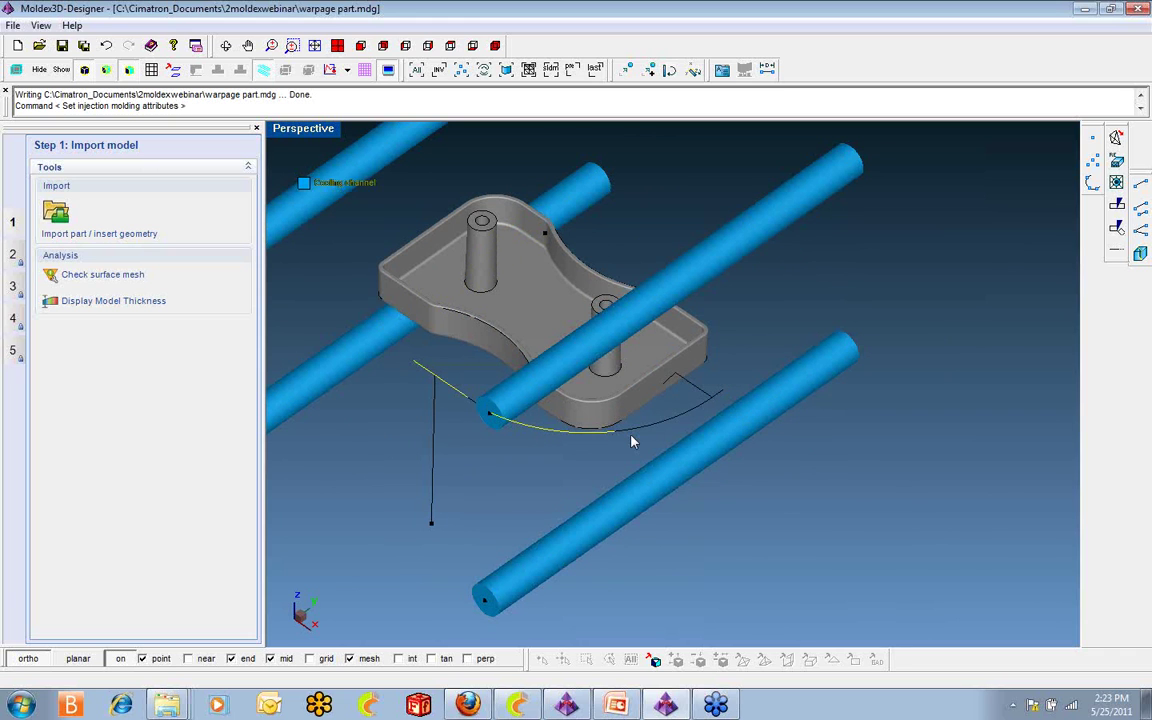
pyautogui.keyDown('shift'); pyautogui.click(659, 428); pyautogui.keyUp('shift')
pyautogui.click(722, 70)
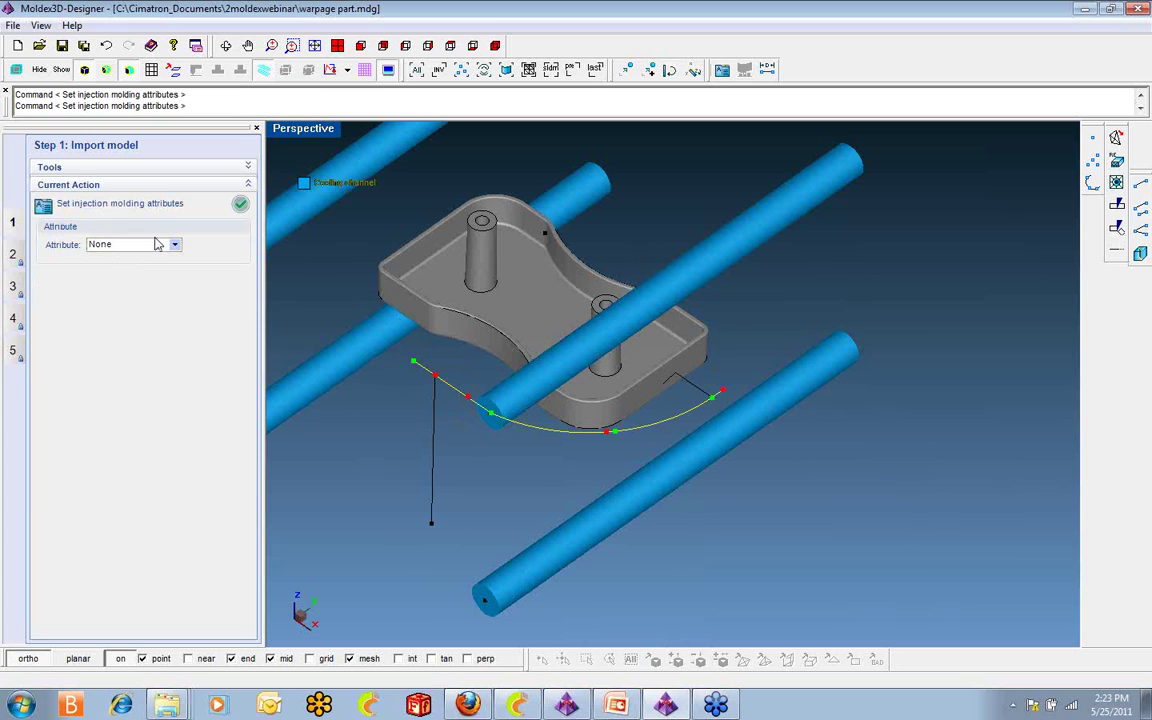
pyautogui.click(175, 245)
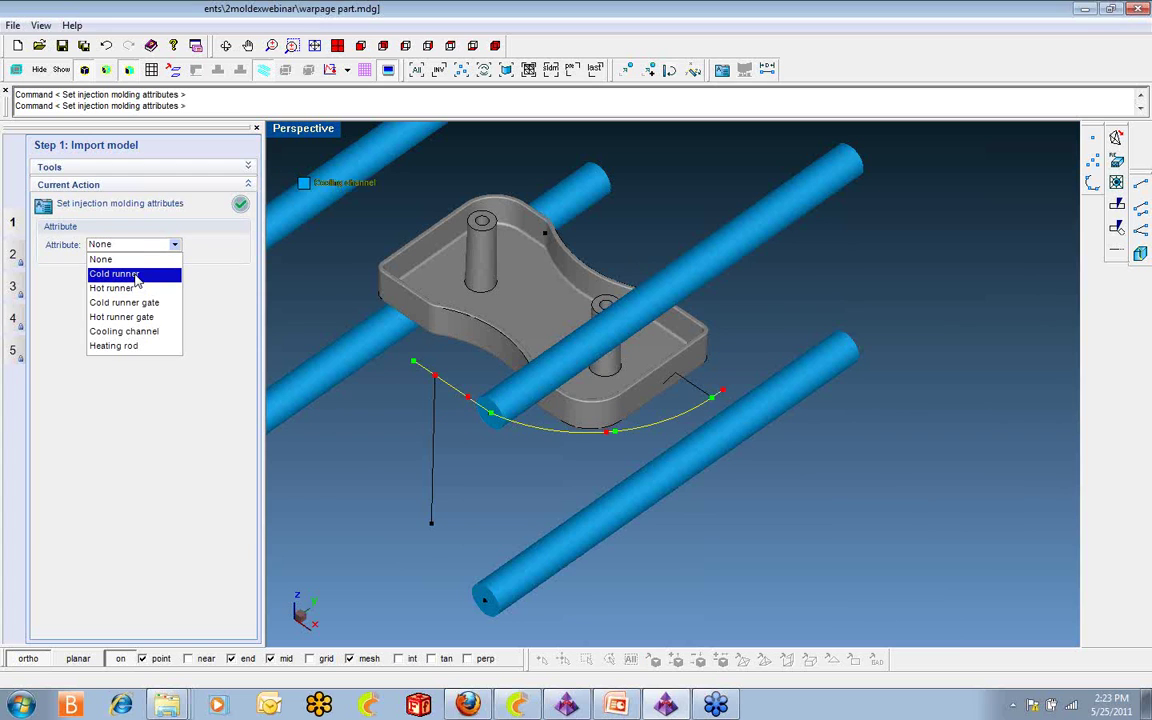
pyautogui.click(134, 274)
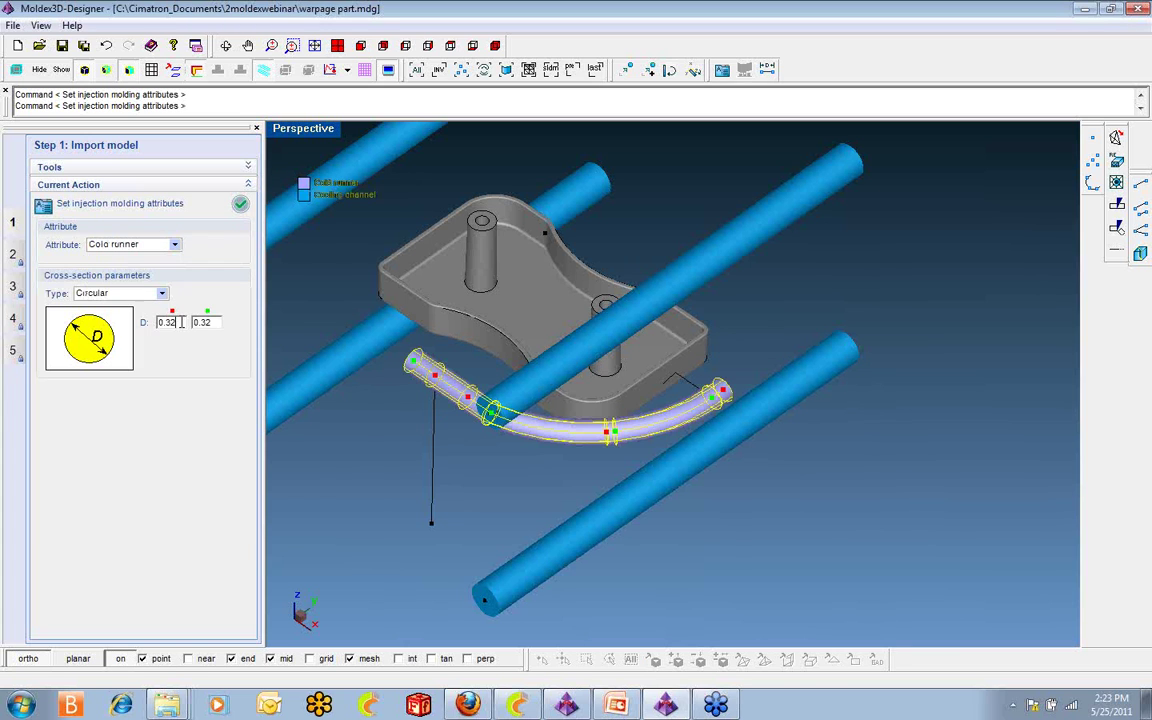
pyautogui.doubleClick(182, 322)
pyautogui.write('.25')
pyautogui.moveTo(220, 322); pyautogui.dragTo(147, 338)
pyautogui.write('.25')
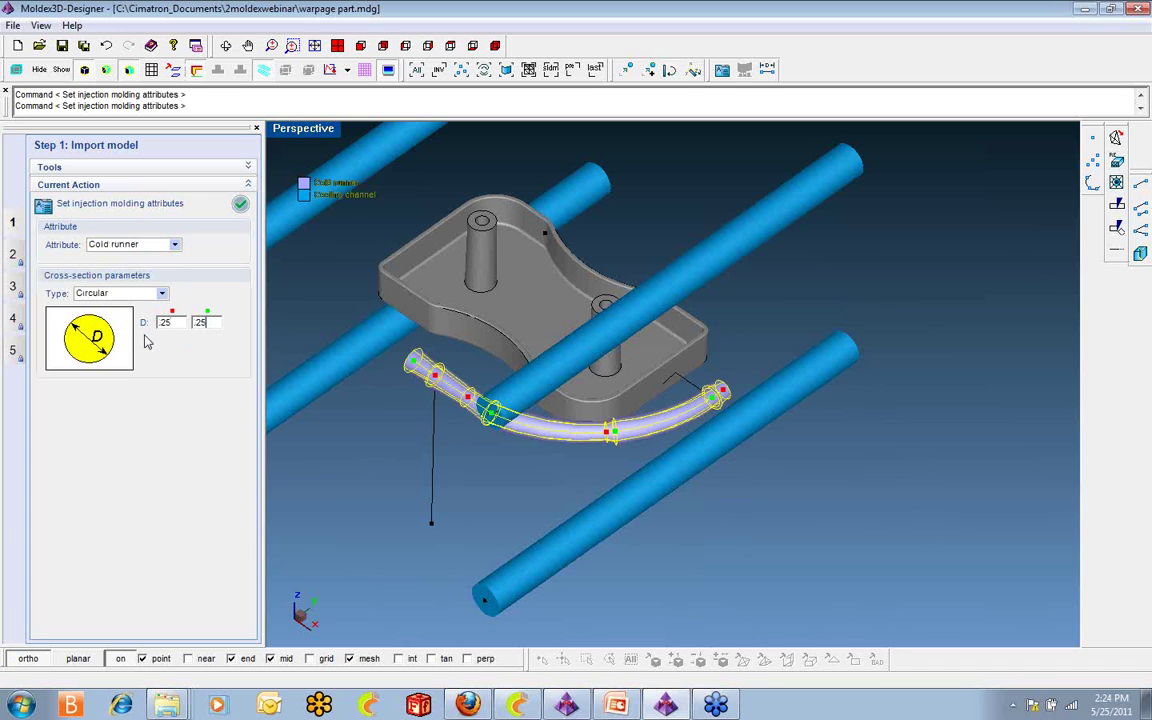
pyautogui.click(241, 206)
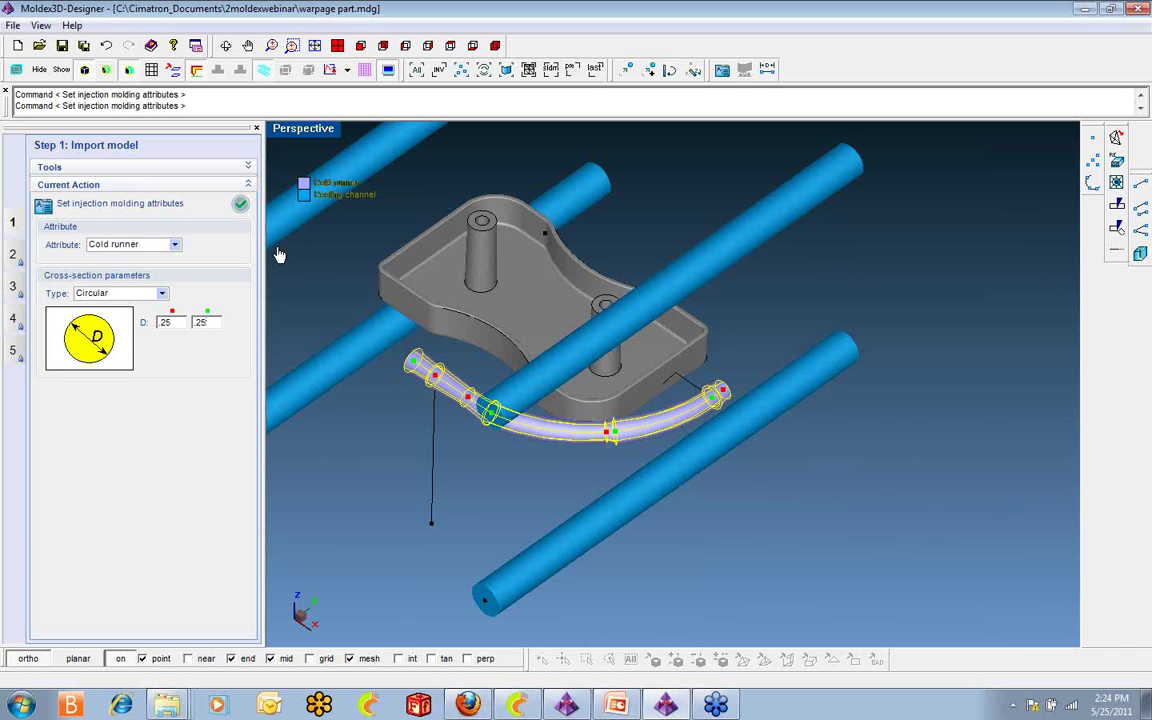
pyautogui.click(240, 206)
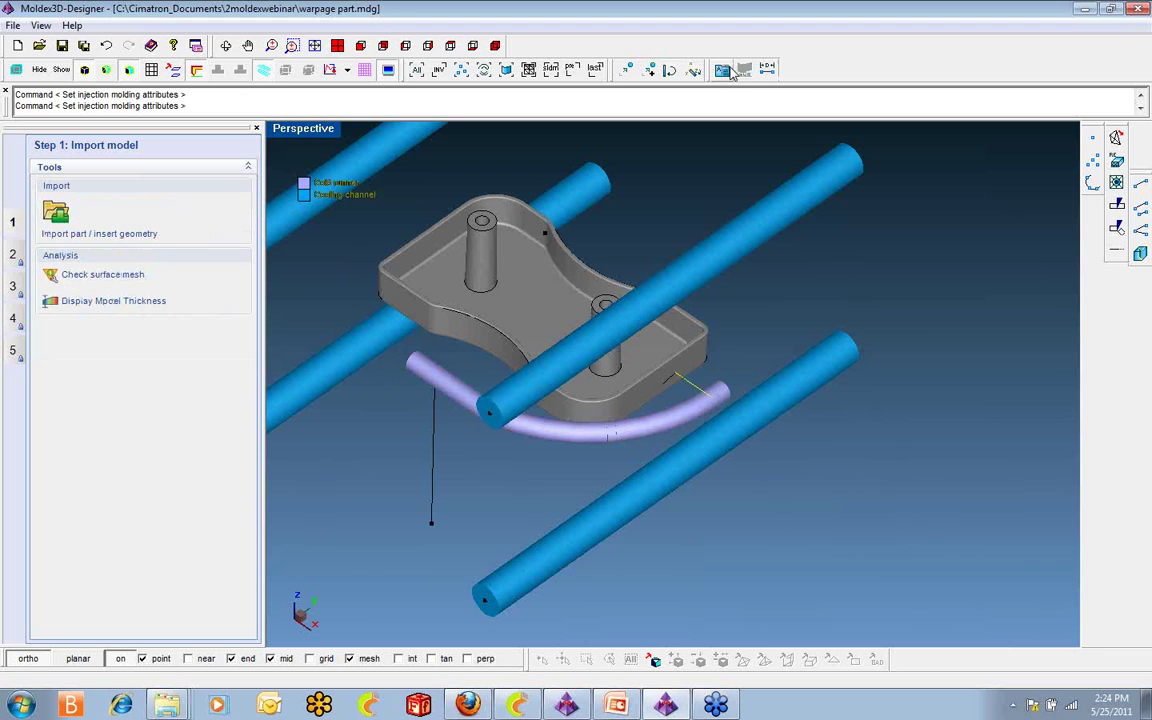
# Assign the short line branching from the runner end toward the part a circular Cold runner attribute with .188 diameters at both ends.
pyautogui.click(722, 69)
pyautogui.click(175, 244)
pyautogui.click(128, 272)
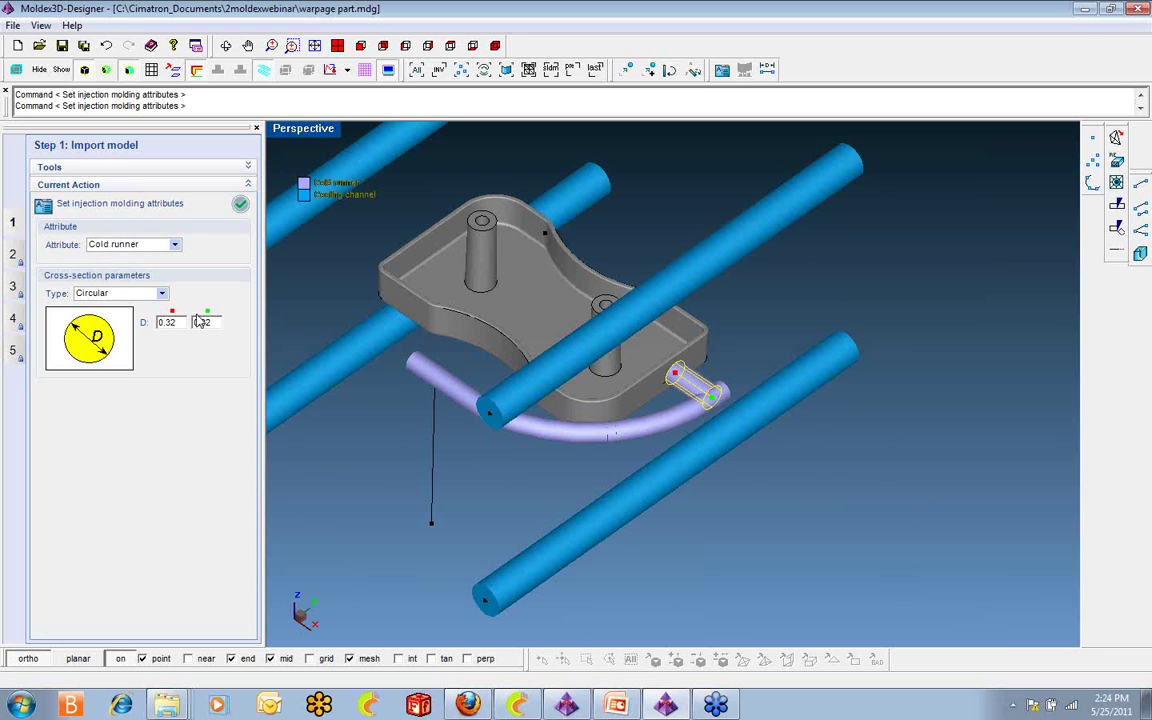
pyautogui.write('.188')
pyautogui.moveTo(184, 322)
pyautogui.mouseDown()
pyautogui.moveTo(156, 322)
pyautogui.moveTo(192, 324)
pyautogui.mouseUp()
pyautogui.write('.188')
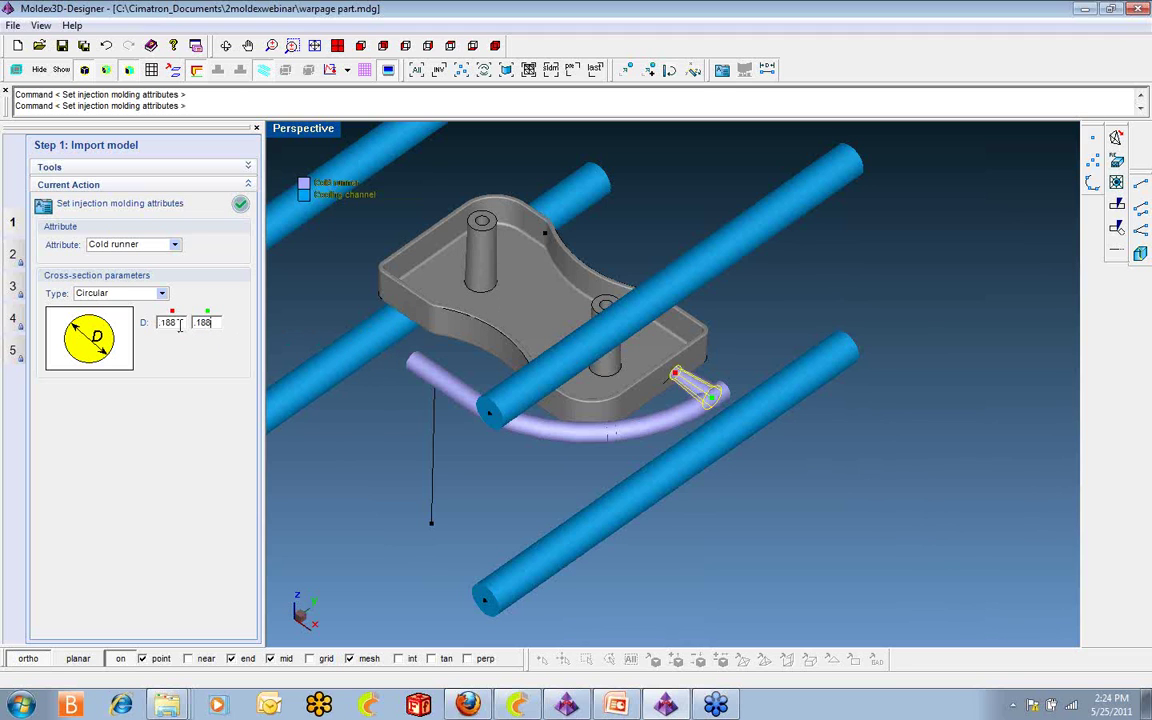
pyautogui.click(180, 323)
# Assign the vertical sprue line a circular Cold runner attribute with a .2 diameter at its lower end.
pyautogui.click(434, 419)
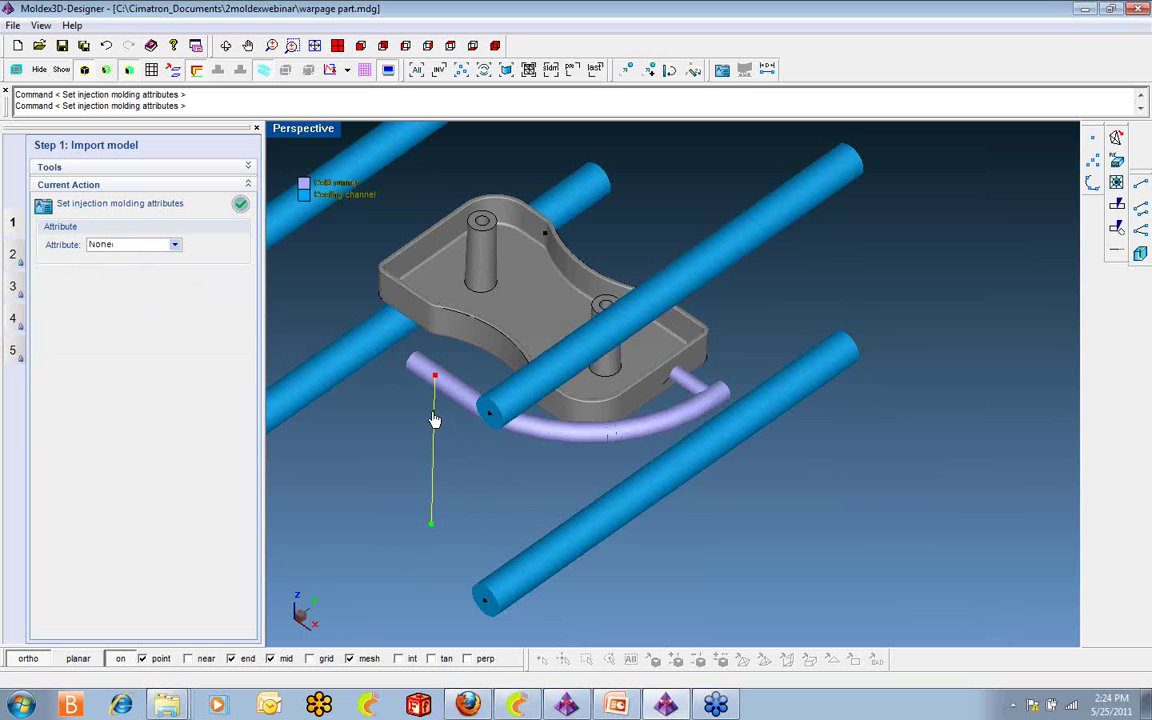
pyautogui.click(174, 244)
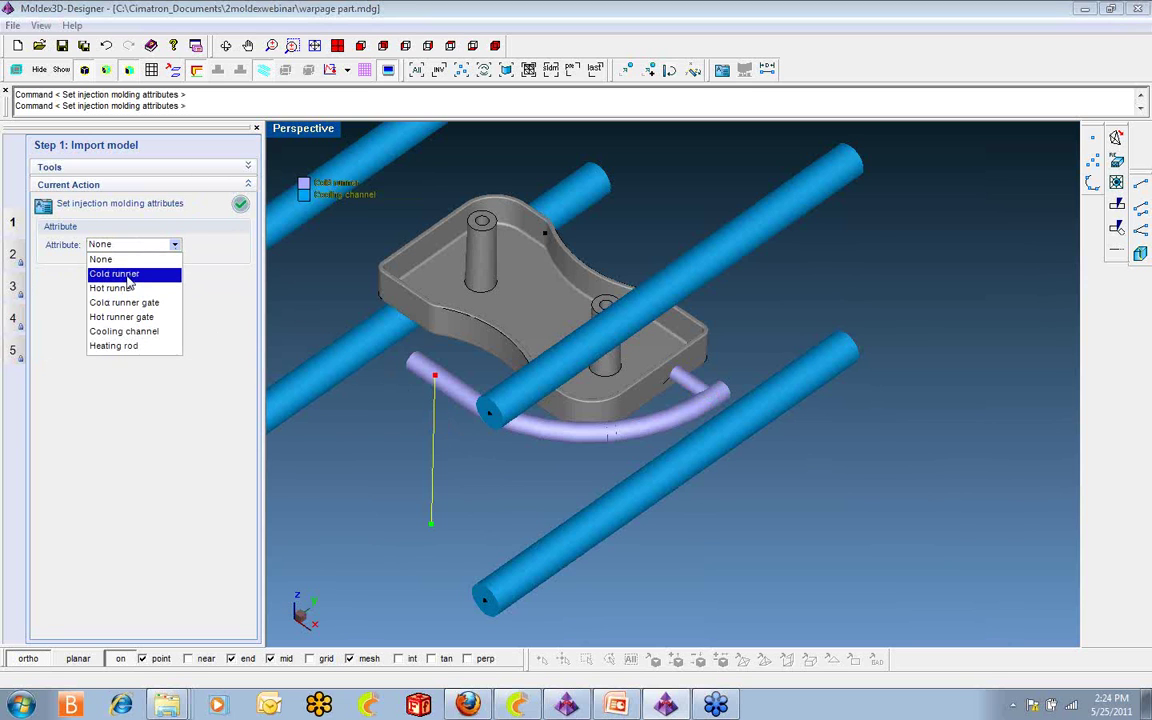
pyautogui.click(113, 273)
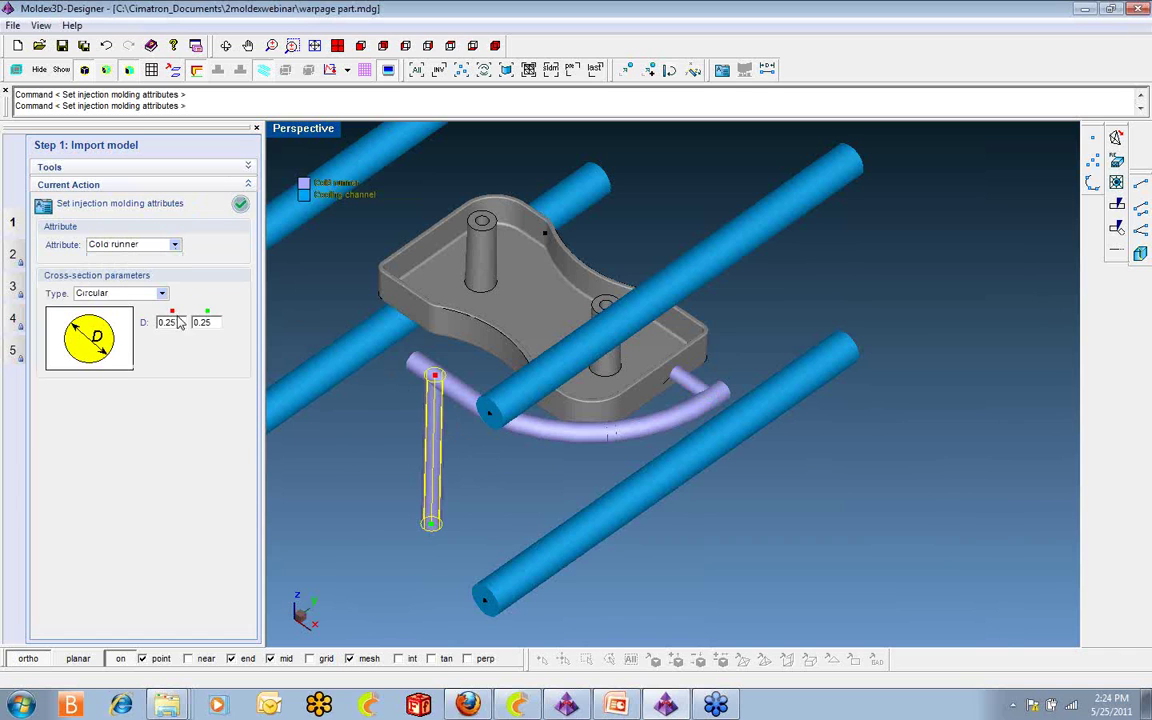
pyautogui.moveTo(215, 322); pyautogui.dragTo(195, 329)
pyautogui.write('.2')
pyautogui.moveTo(177, 327); pyautogui.dragTo(170, 327)
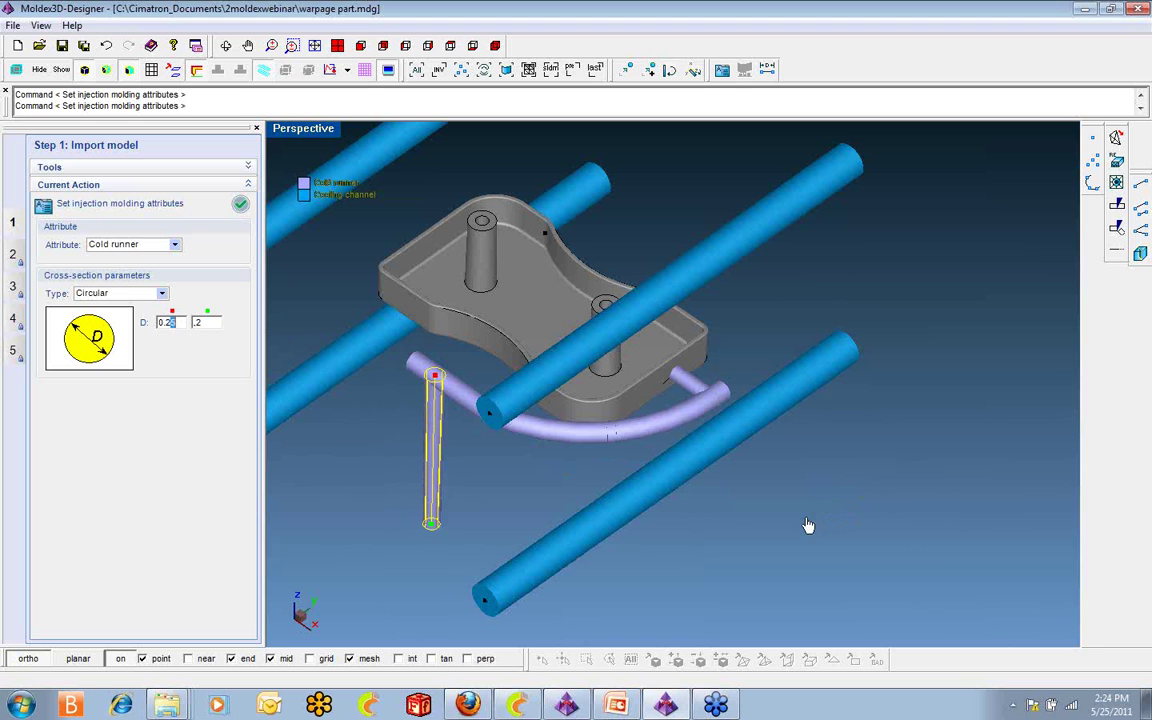
# Assign the short line joining the runner to the part a Cold runner gate attribute, pin gate, with diameters .06 at the part and .125 at the runner.
pyautogui.moveTo(808, 526); pyautogui.dragTo(806, 516, button='right')
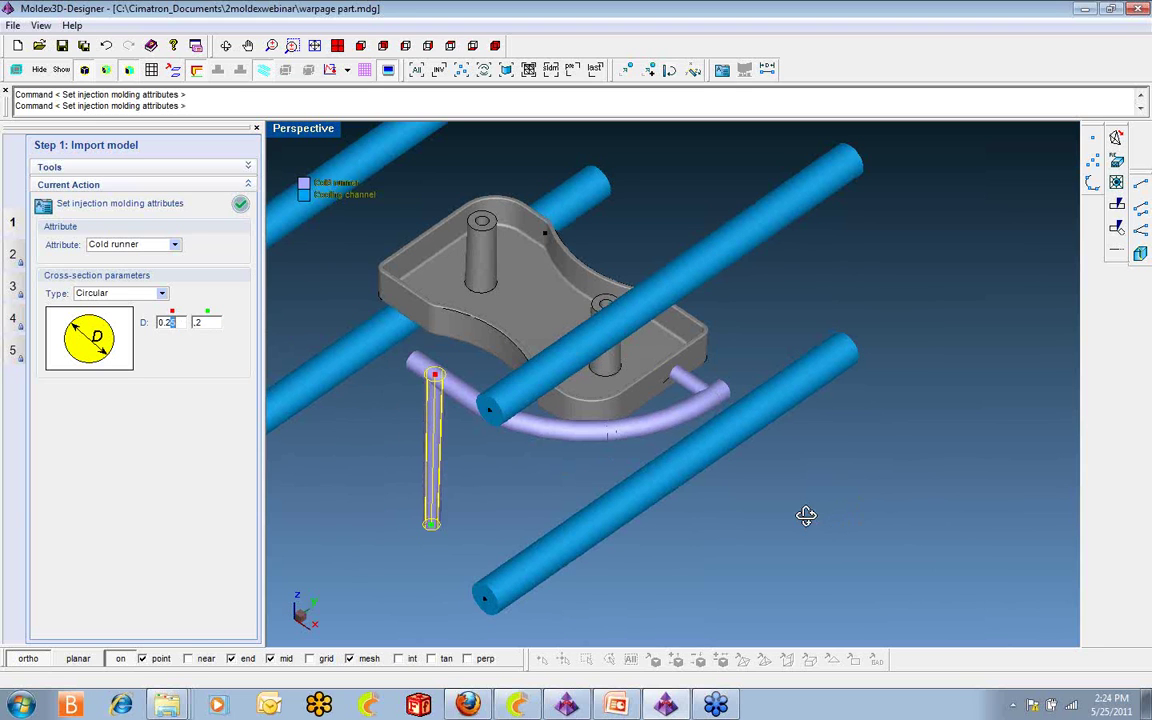
pyautogui.moveTo(806, 516); pyautogui.dragTo(858, 470, button='right')
pyautogui.click(700, 347)
pyautogui.click(150, 245)
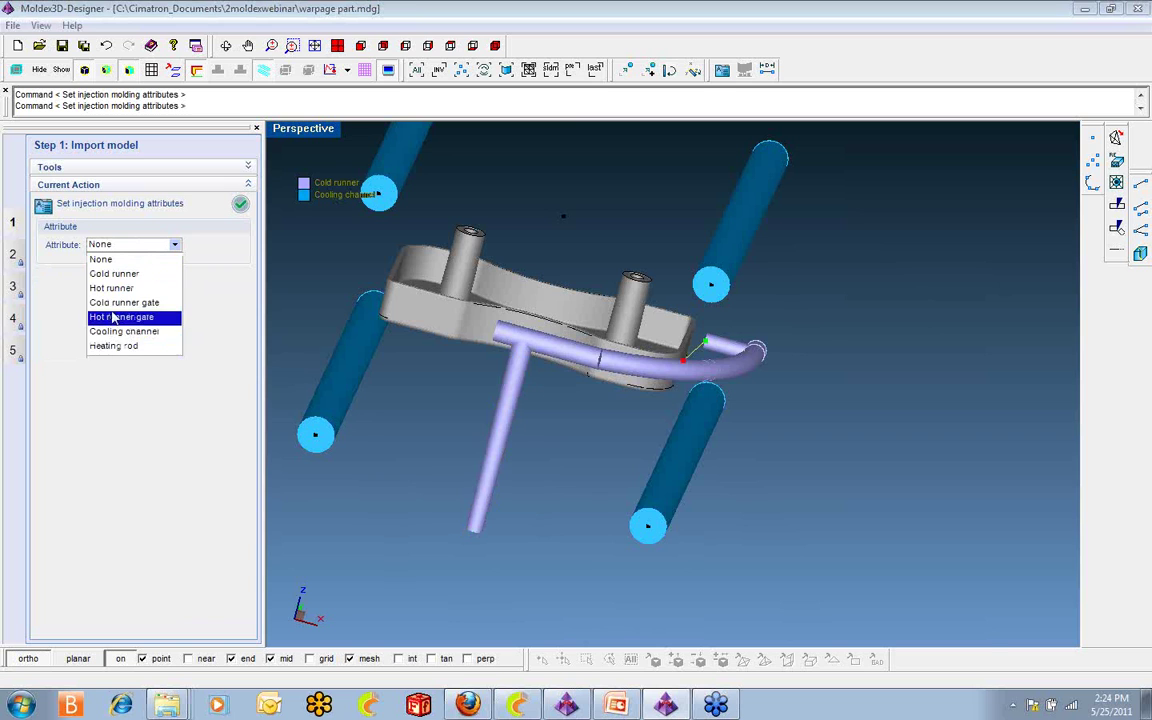
pyautogui.click(115, 302)
pyautogui.doubleClick(188, 321)
pyautogui.write('.125')
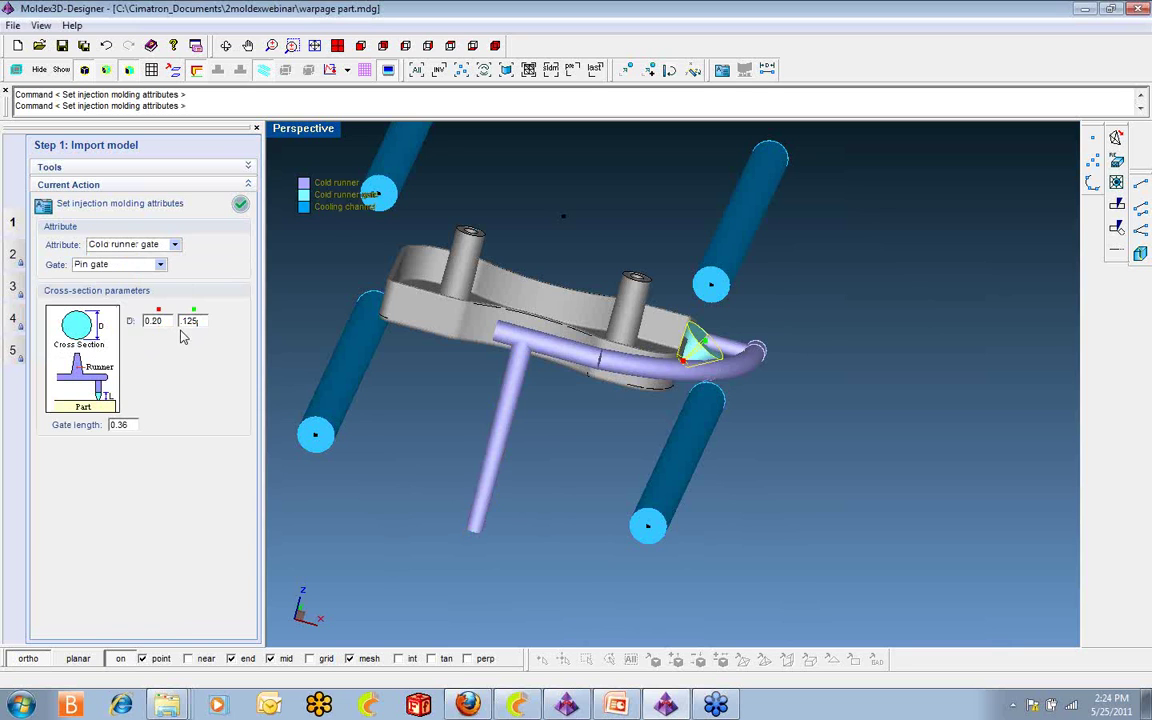
pyautogui.moveTo(165, 322); pyautogui.dragTo(130, 325)
pyautogui.write('.06')
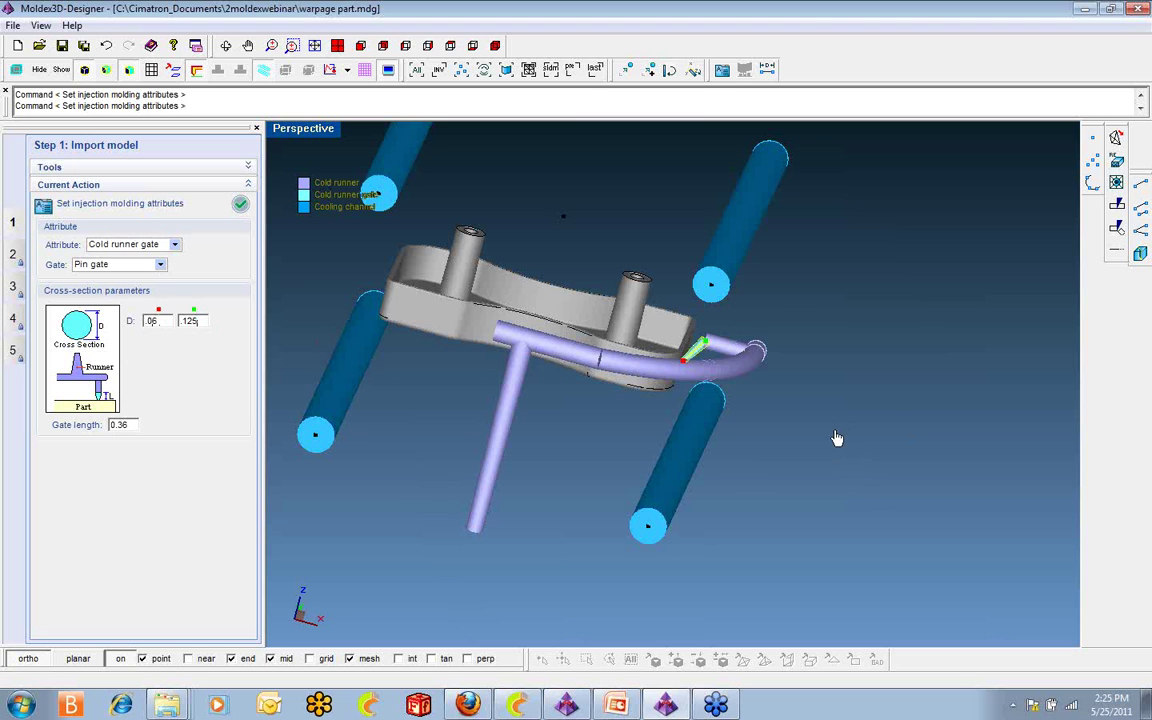
pyautogui.moveTo(837, 438); pyautogui.dragTo(825, 430, button='middle')
pyautogui.click(240, 204)
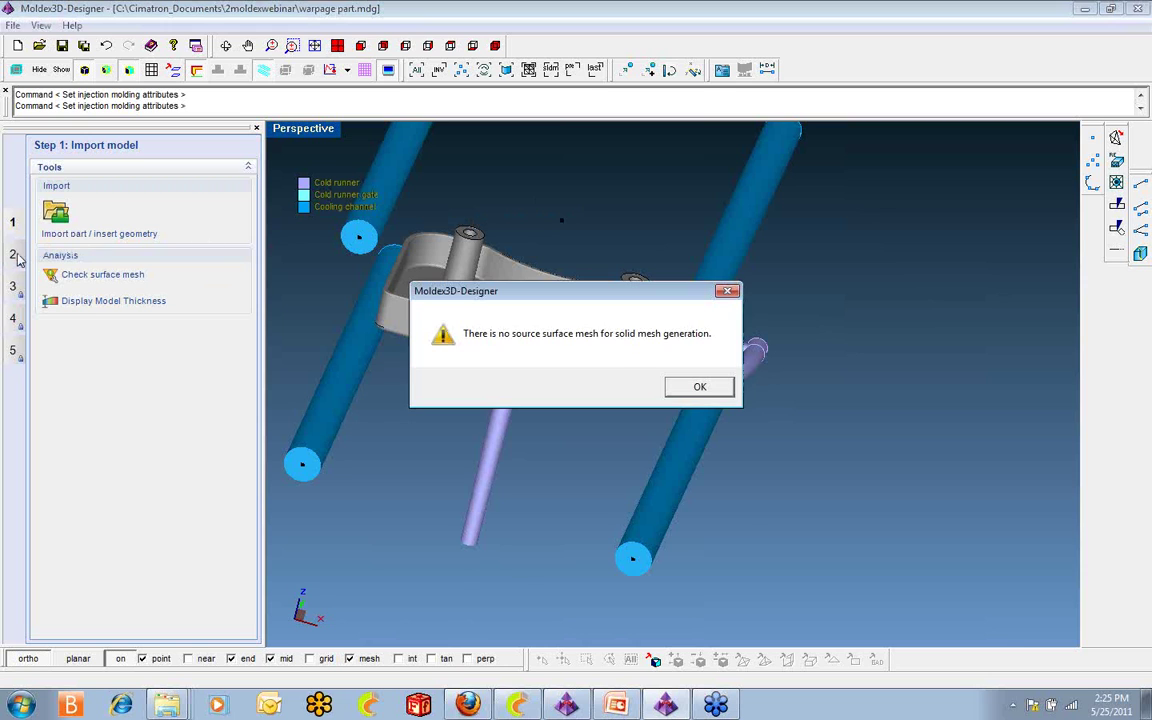
pyautogui.click(697, 389)
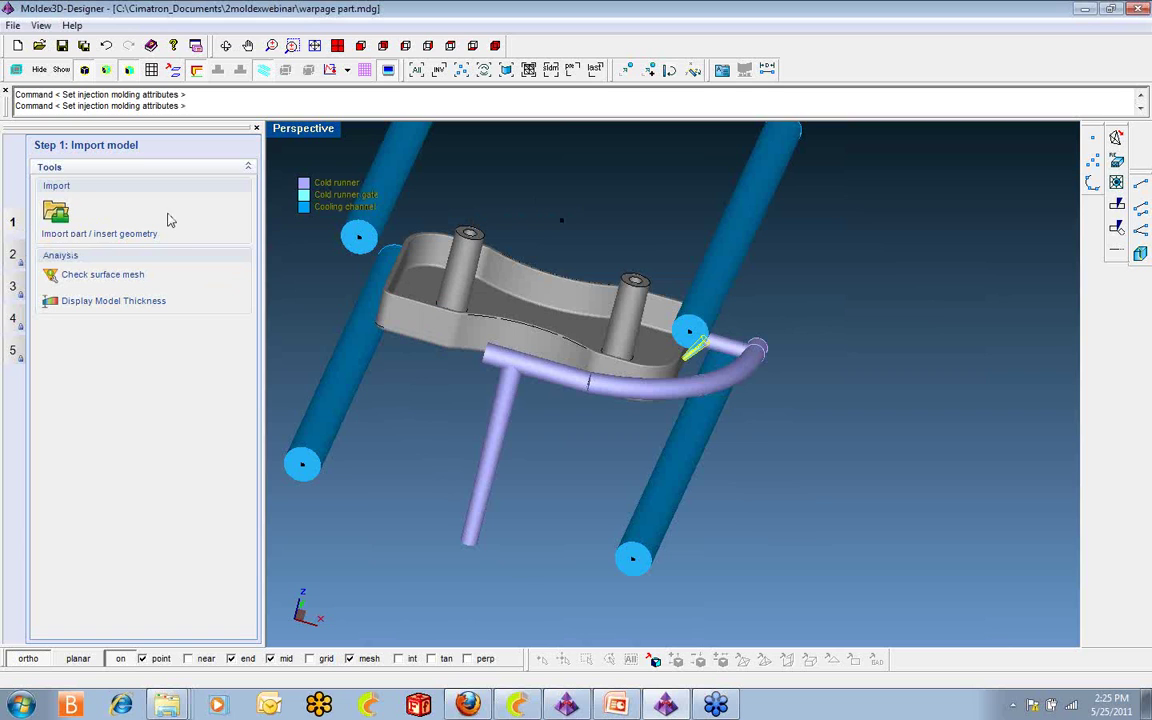
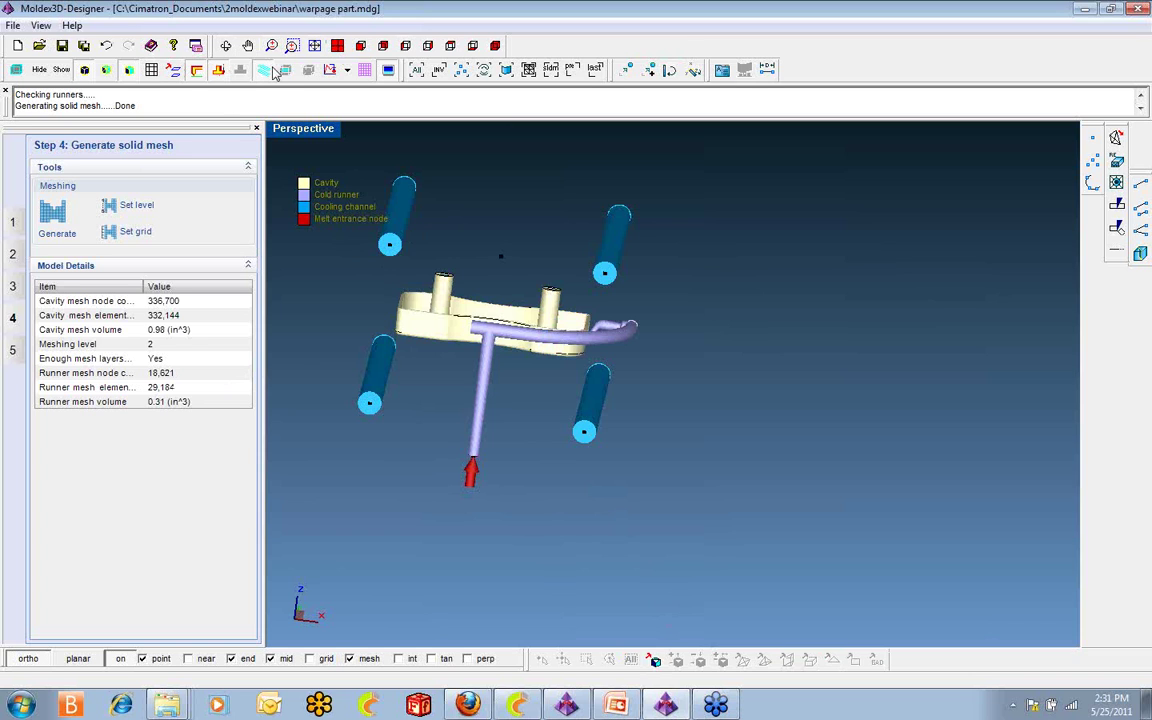
# Display the solid mesh and hide the elements at one end of the part to examine the mesh layers through the wall.
pyautogui.click(240, 69)
pyautogui.click(101, 70)
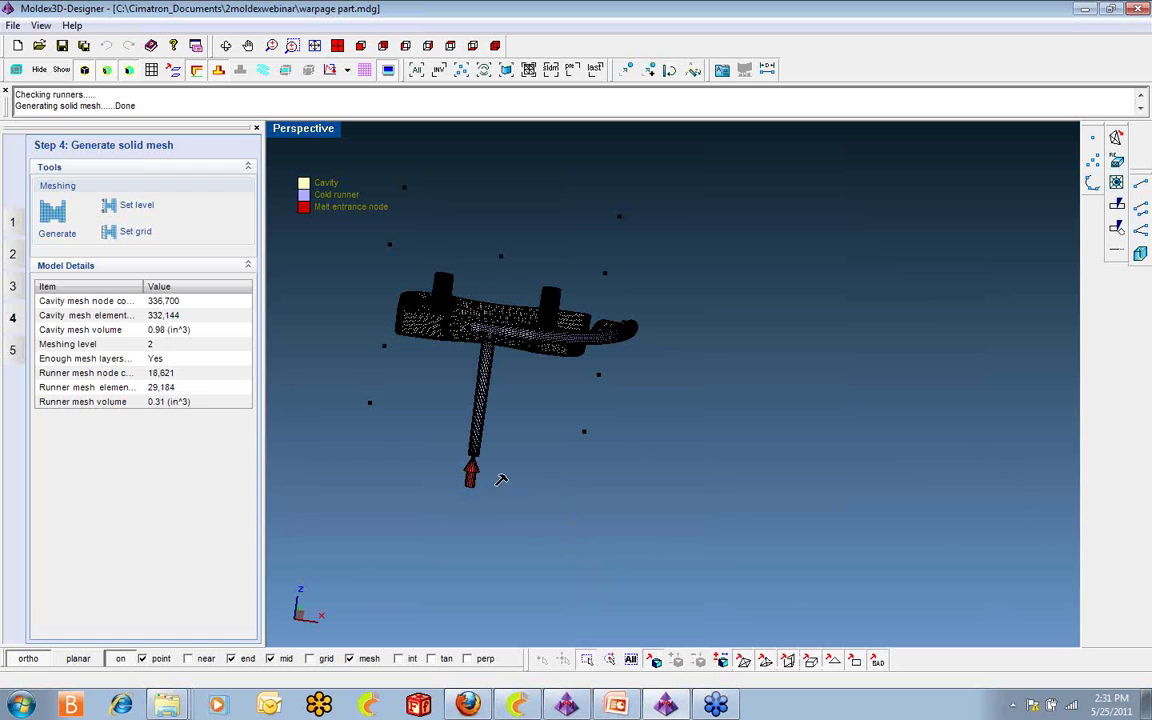
pyautogui.moveTo(307, 251); pyautogui.dragTo(446, 390)
pyautogui.moveTo(438, 301); pyautogui.dragTo(549, 355, button='right')
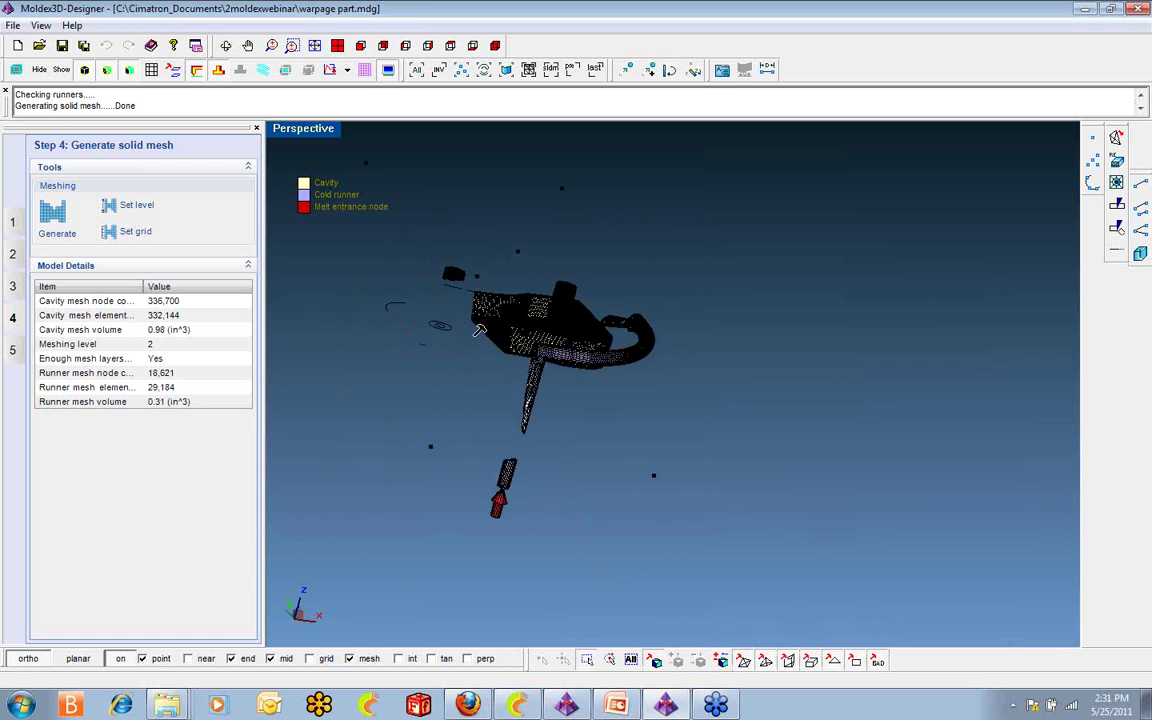
pyautogui.scroll(3, 549, 355)
pyautogui.scroll(8, 549, 355)
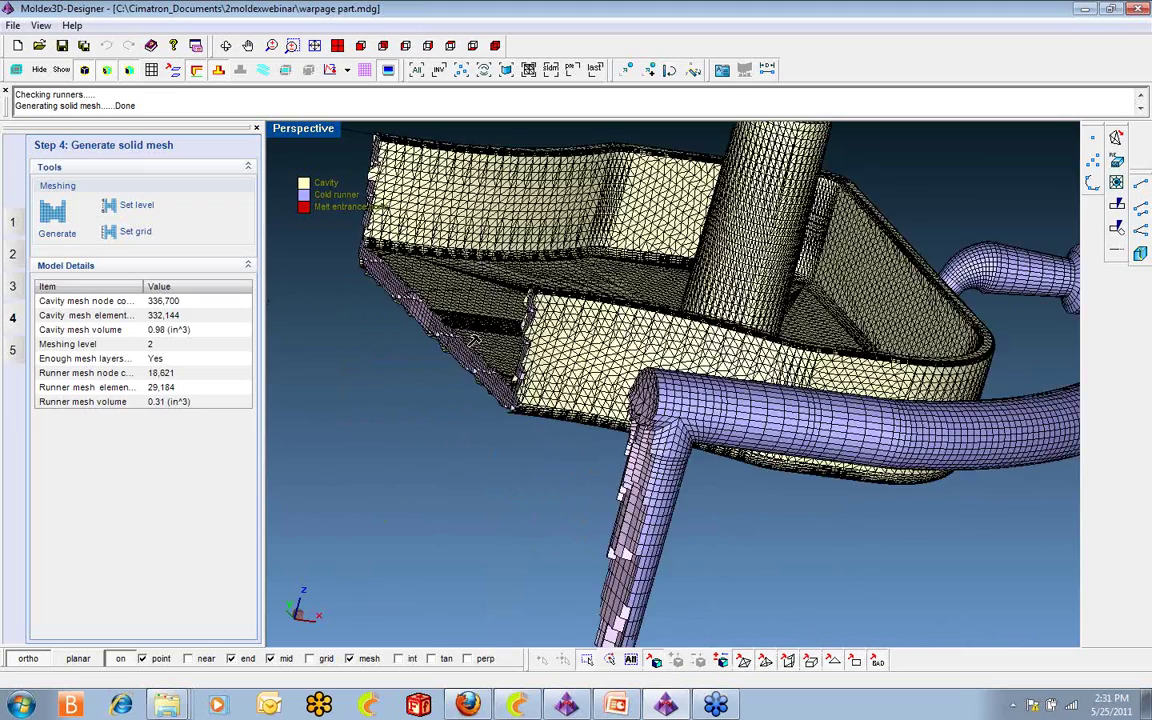
pyautogui.scroll(6, 458, 376)
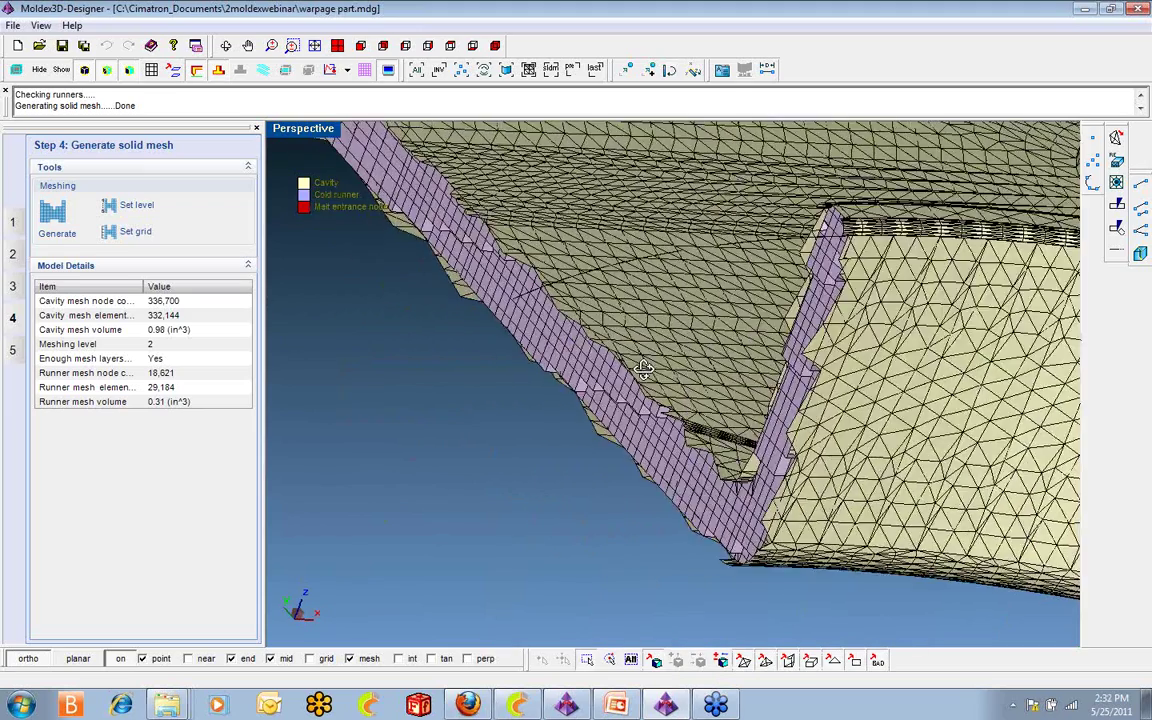
pyautogui.scroll(-8, 723, 356)
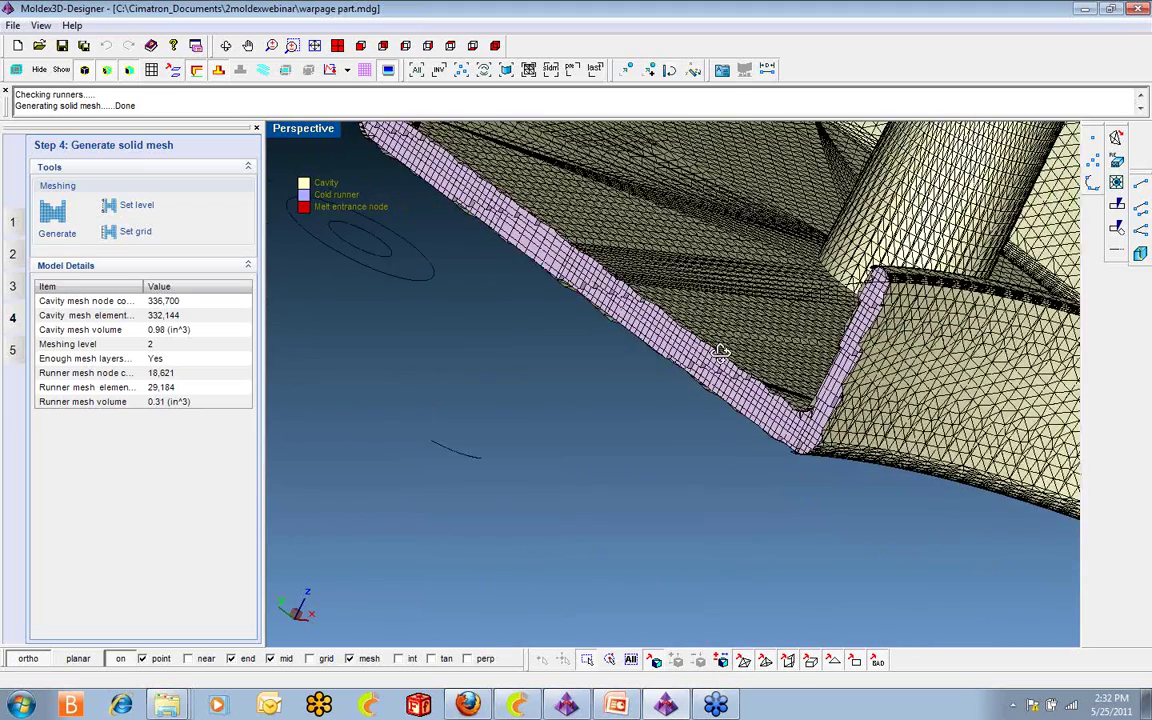
pyautogui.scroll(2, 722, 352)
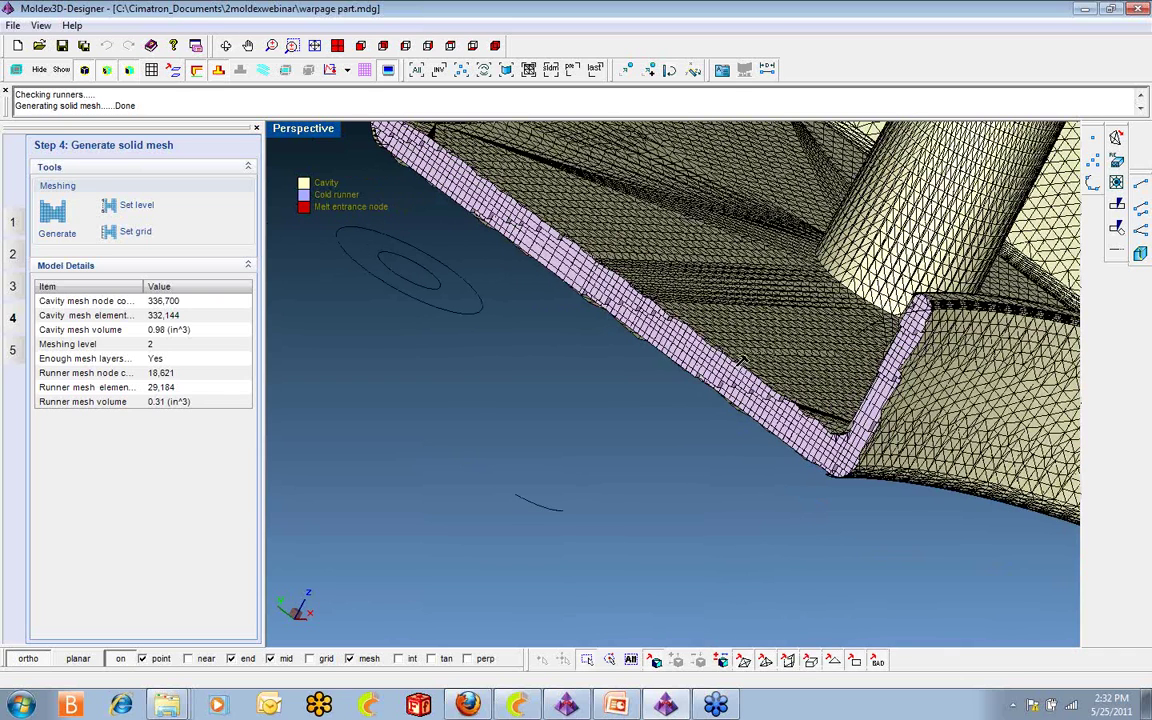
# Hide another region of elements across the part and sprue, inspect the runner mesh, and restore the complete mesh display.
pyautogui.moveTo(406, 248); pyautogui.dragTo(918, 500)
pyautogui.moveTo(921, 503); pyautogui.dragTo(868, 410, button='middle')
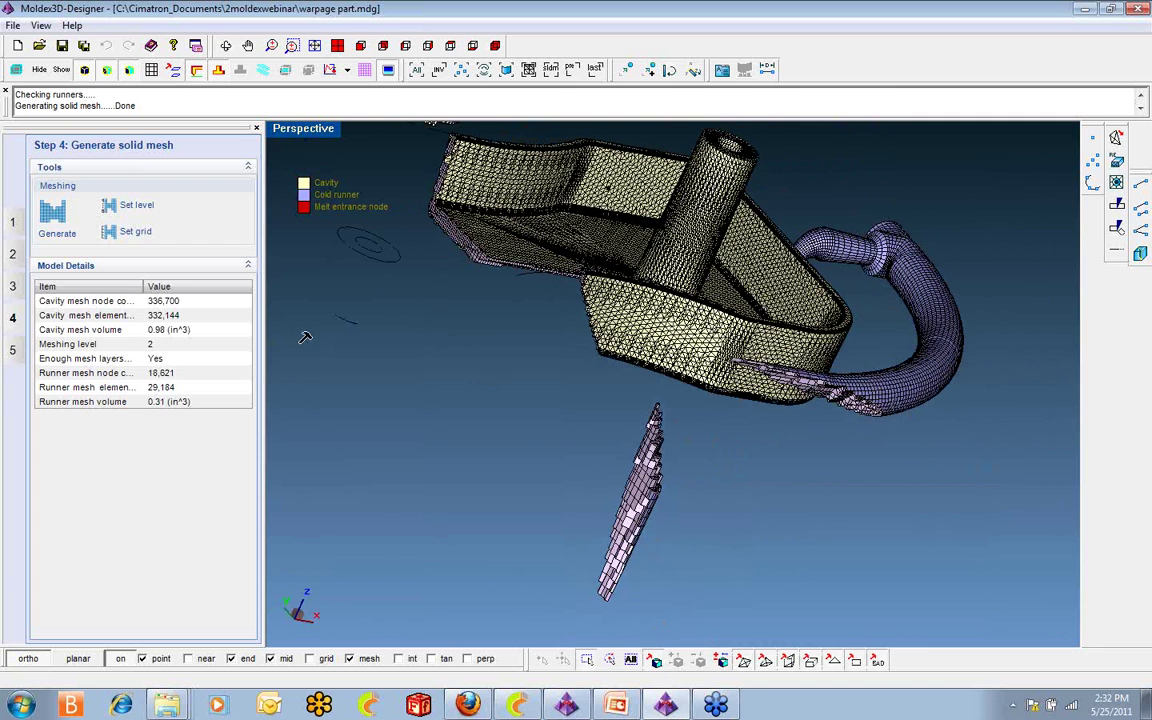
pyautogui.click(652, 662)
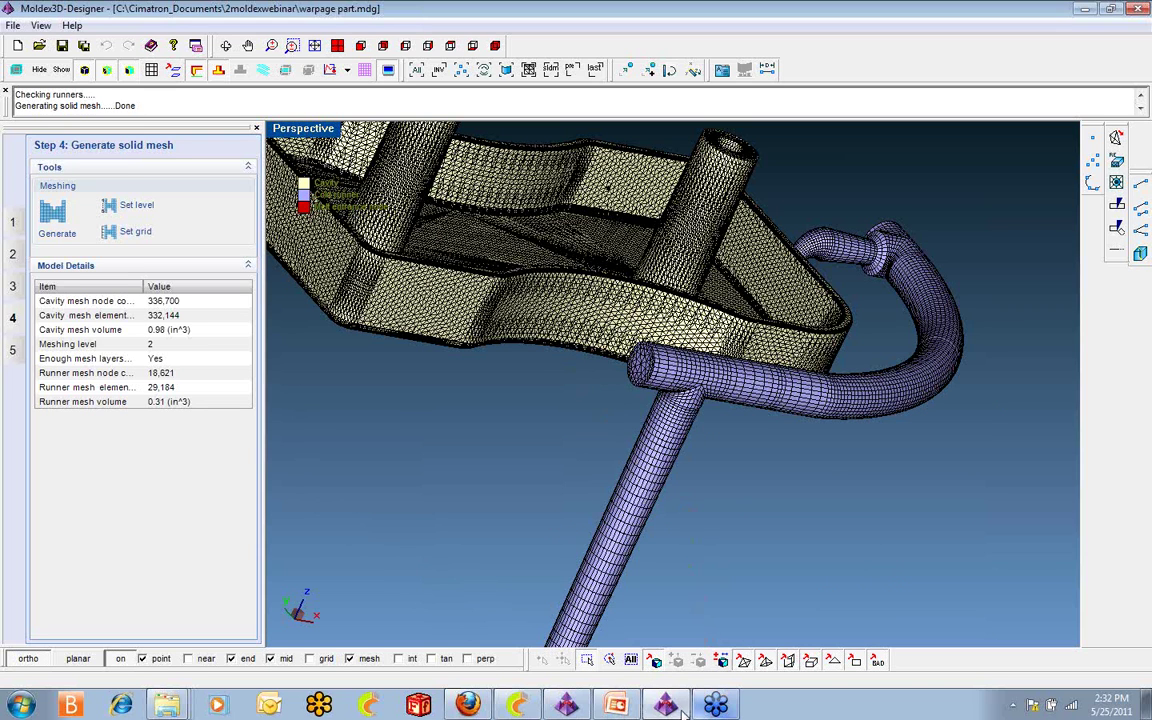
# Switch to Moldex3D/eDesign and close CimatronE without saving the changes to Warp Test_MD.
pyautogui.moveTo(716, 706)
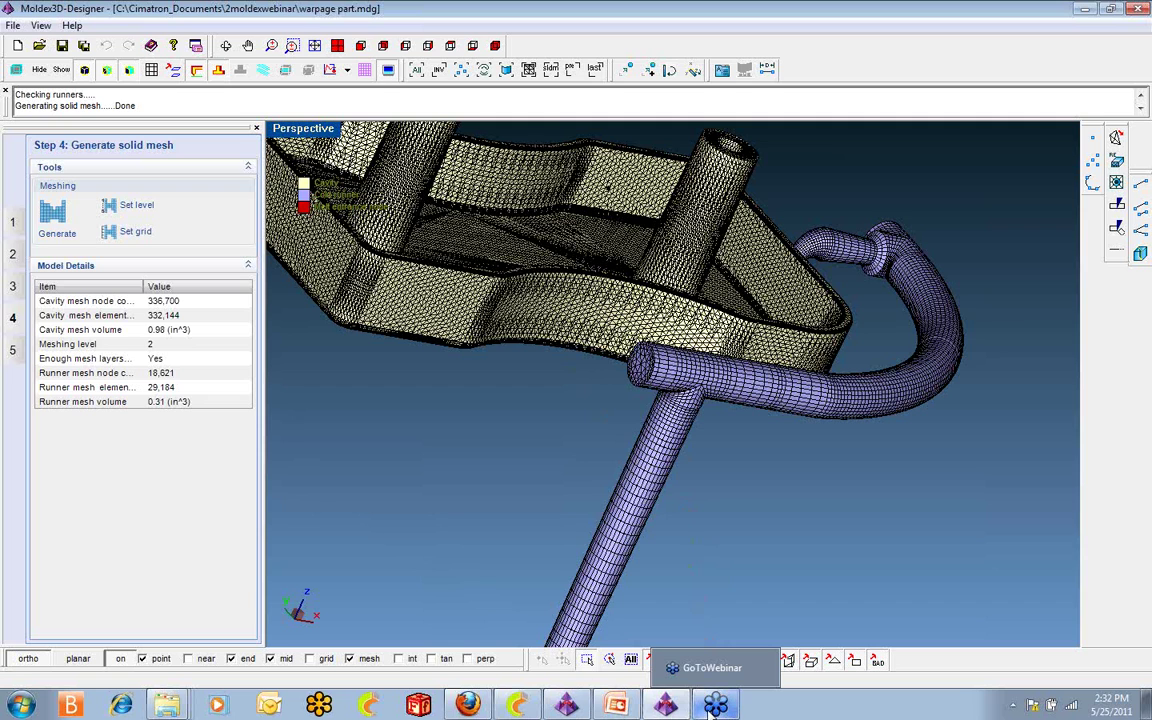
pyautogui.moveTo(577, 708)
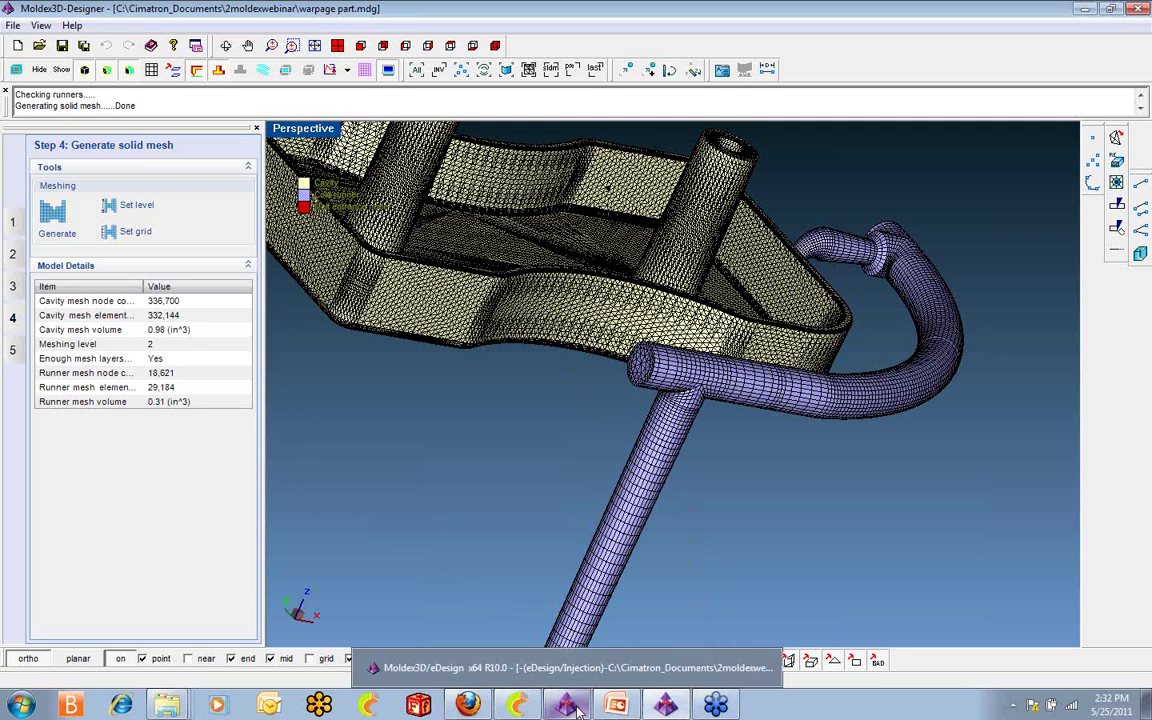
pyautogui.click(576, 707)
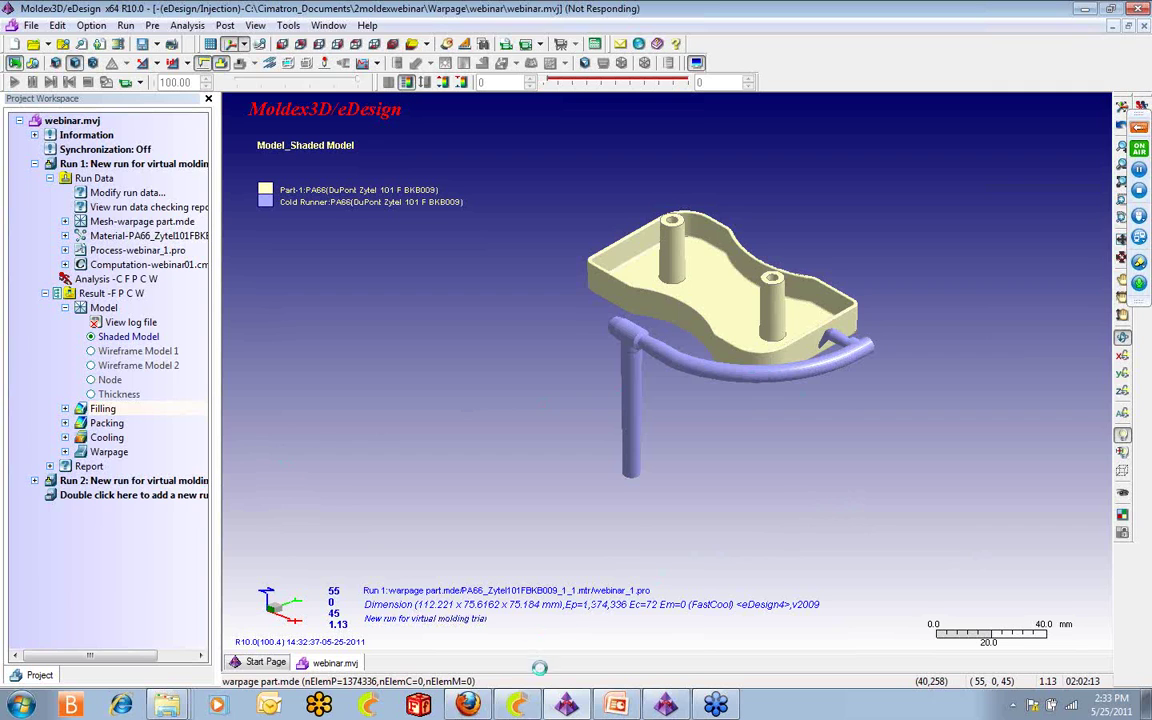
pyautogui.rightClick(520, 707)
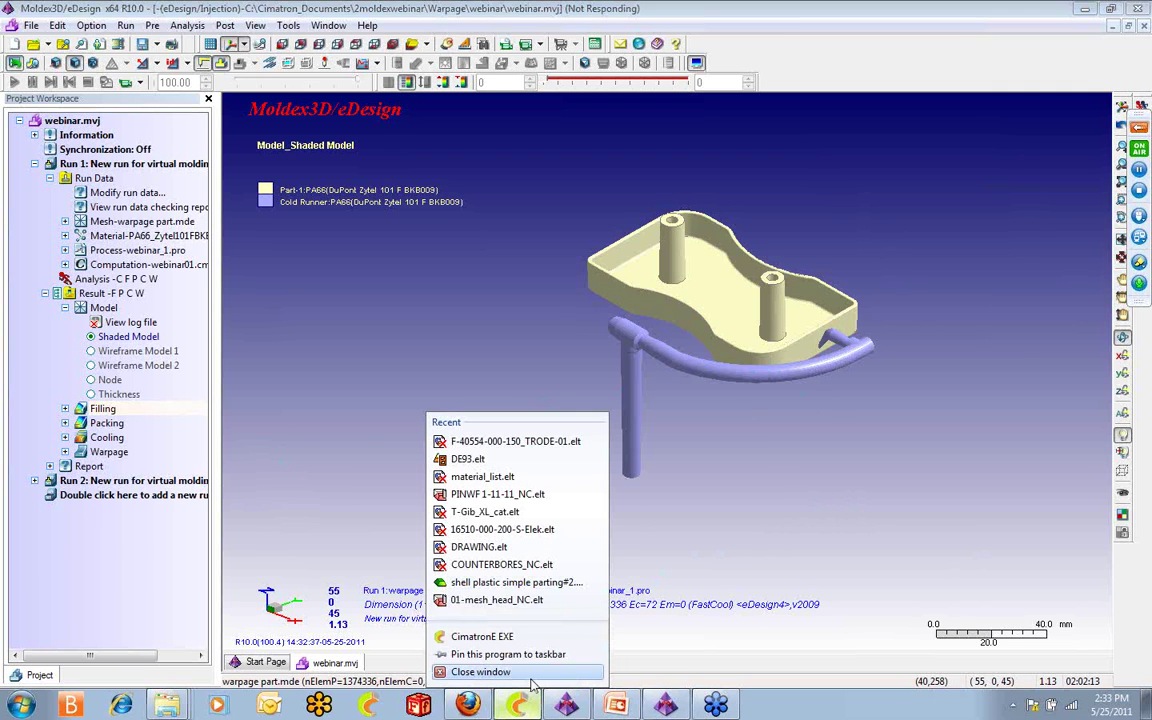
pyautogui.click(531, 674)
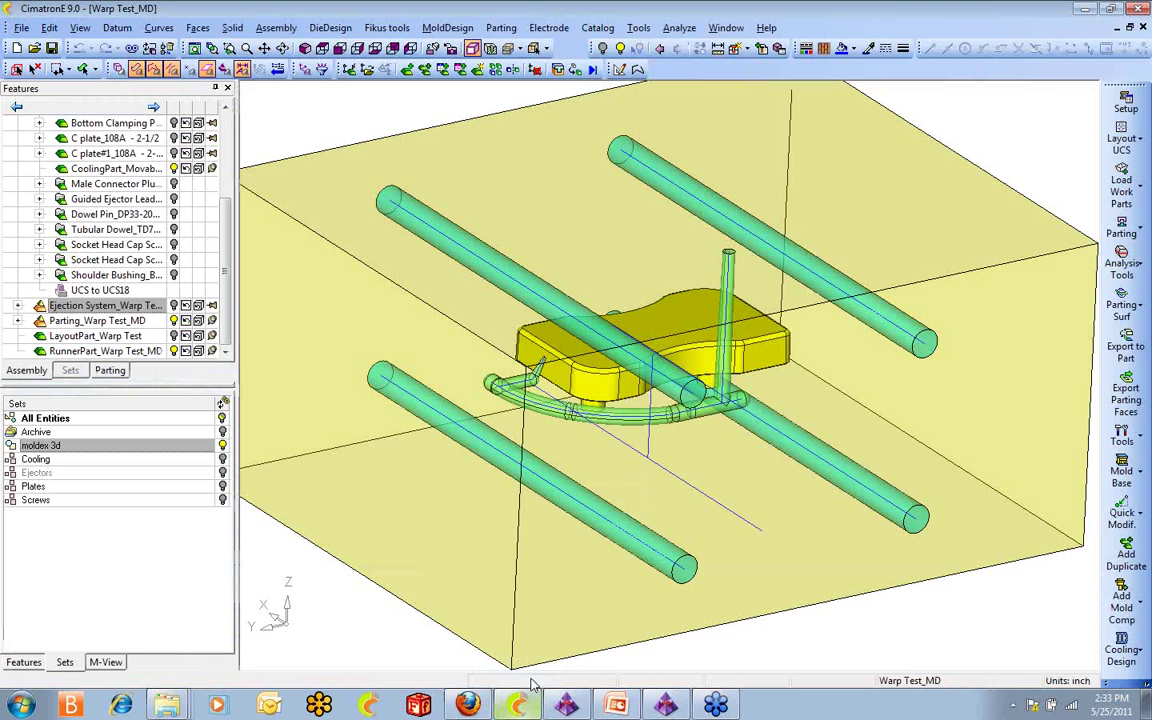
pyautogui.click(1141, 8)
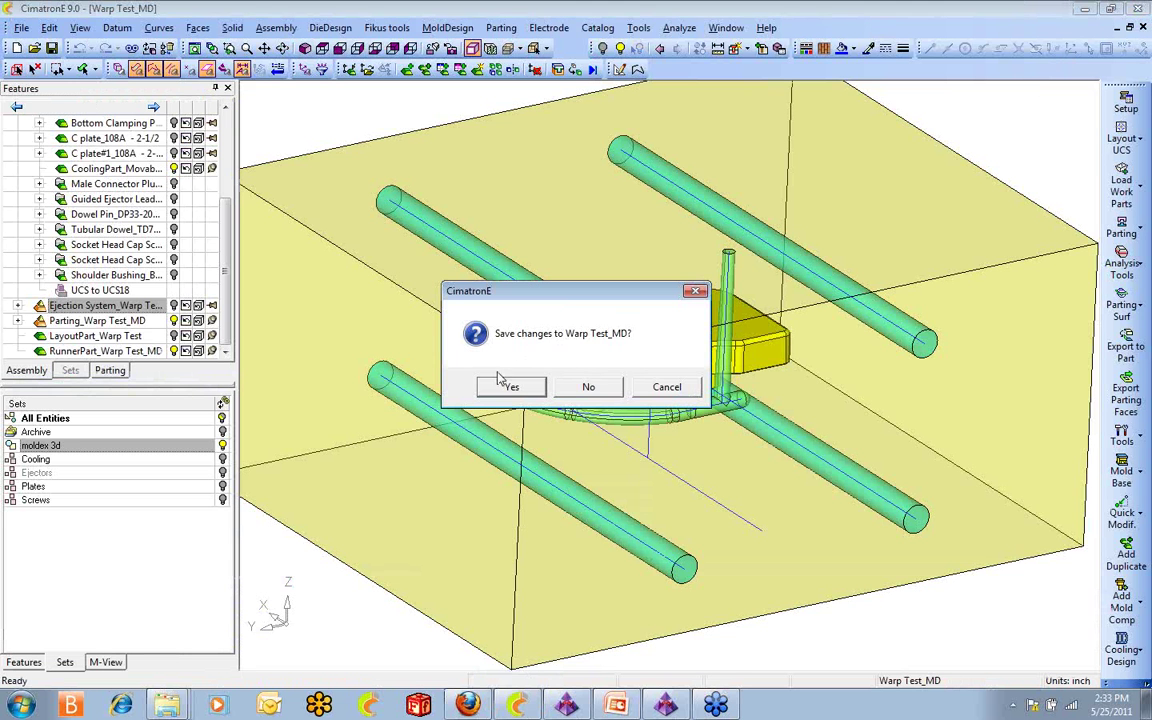
pyautogui.click(589, 387)
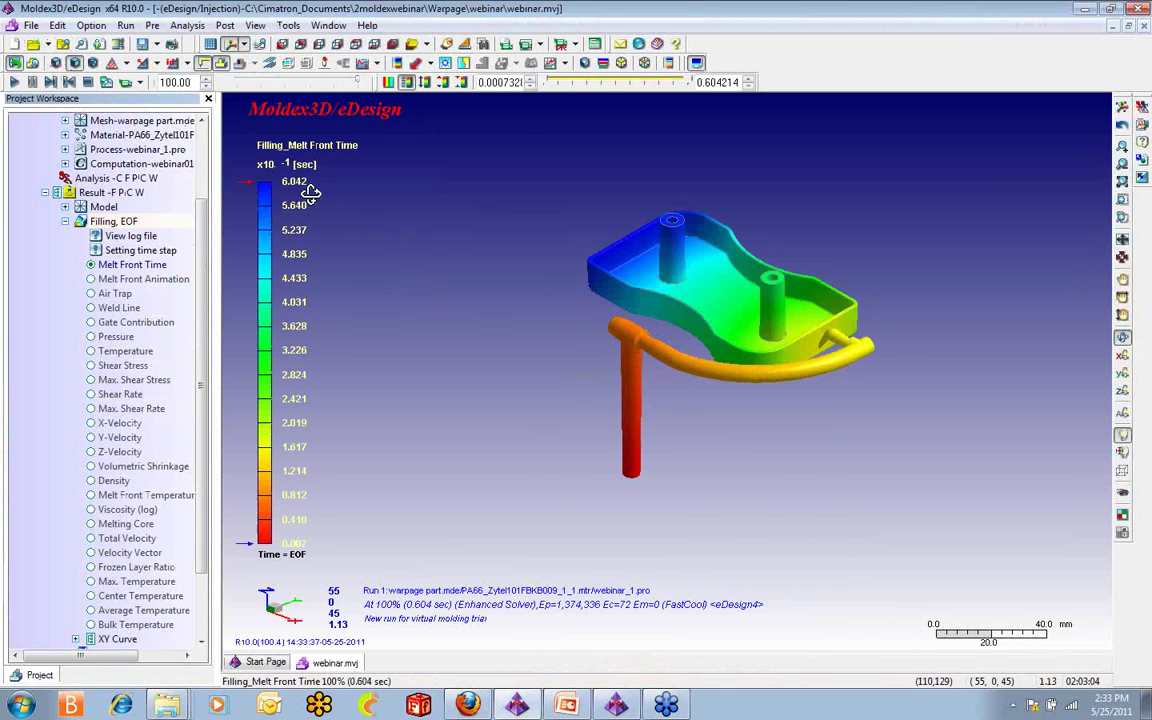
# Play the filling Melt Front Time result with the part enlarged, and select the Melt Front Animation result.
pyautogui.click(14, 82)
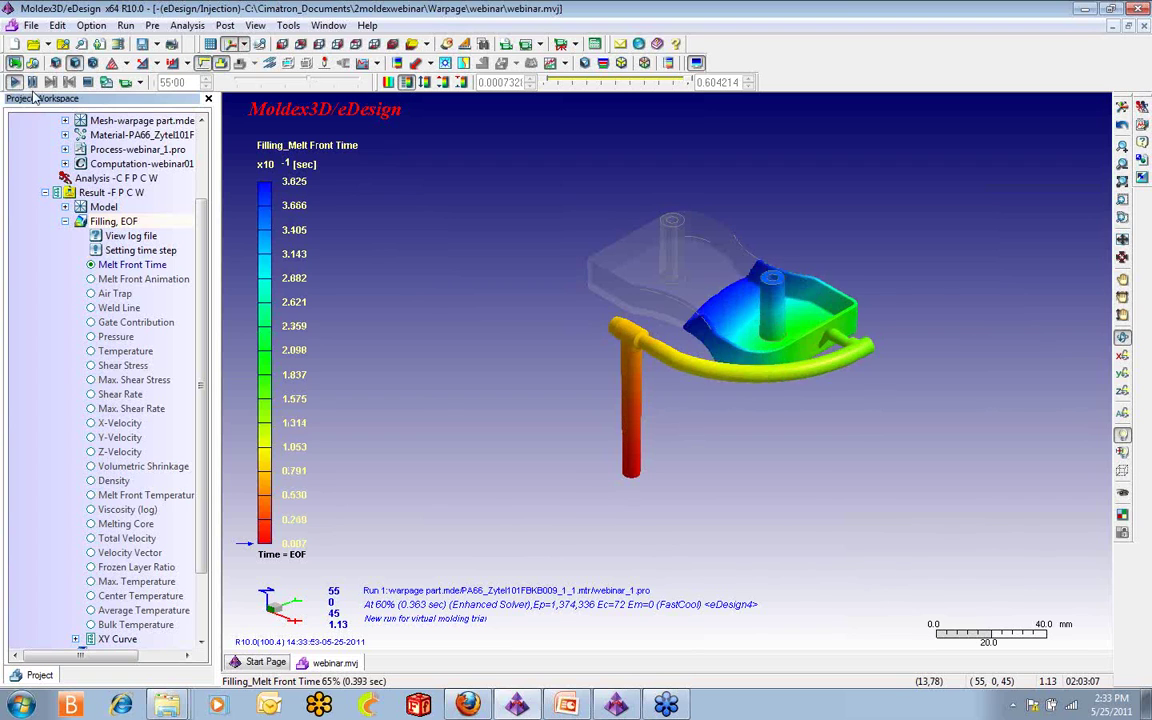
pyautogui.click(1122, 200)
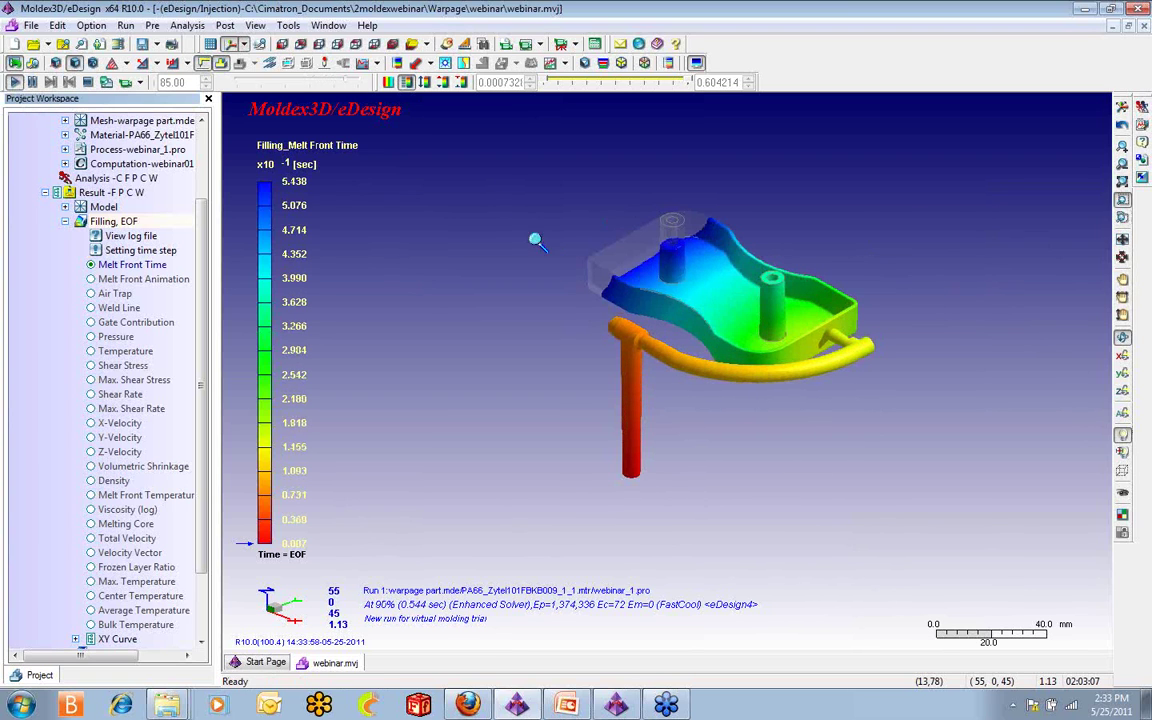
pyautogui.moveTo(898, 441); pyautogui.dragTo(884, 425)
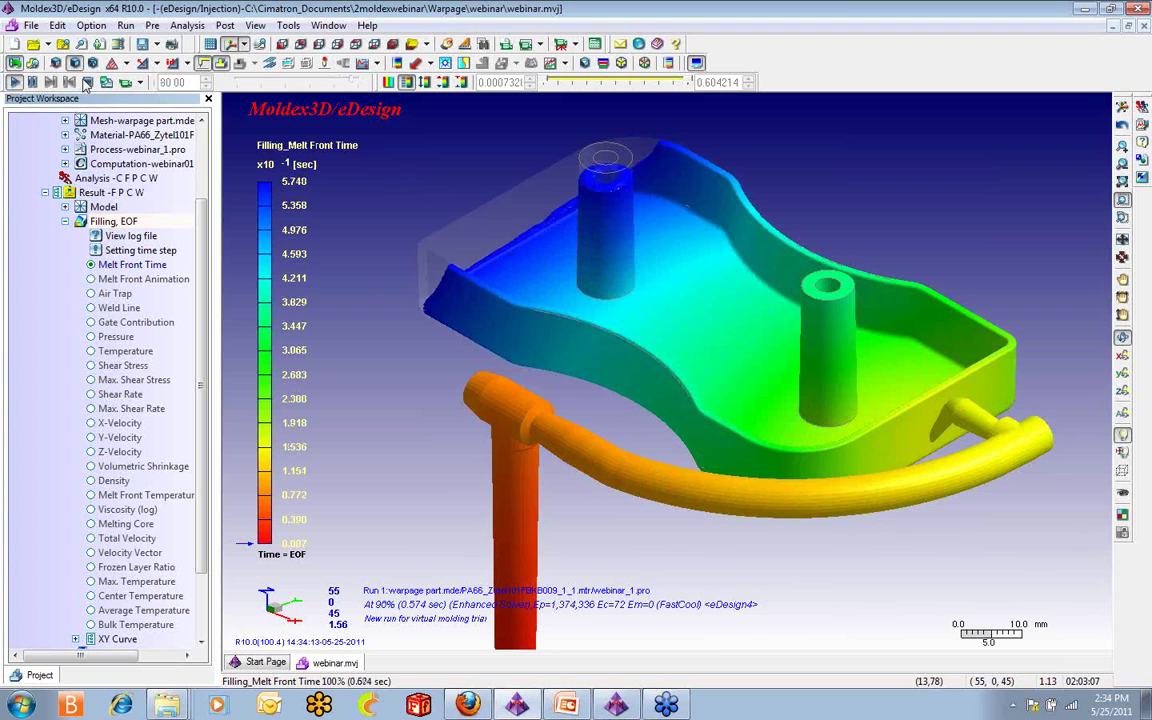
pyautogui.click(145, 279)
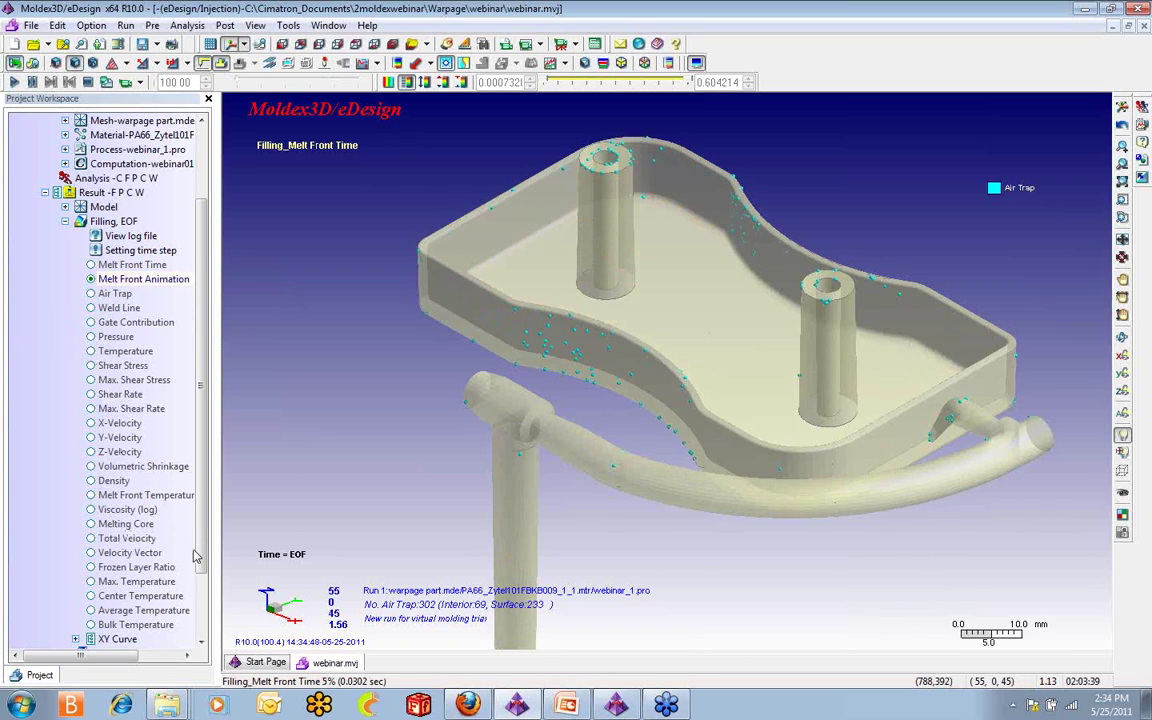
# Display Run 1's warpage X-Displacement on the scaled deformed mesh with a scale factor of 4 and animate the deformation.
pyautogui.scroll(-2, 196, 557)
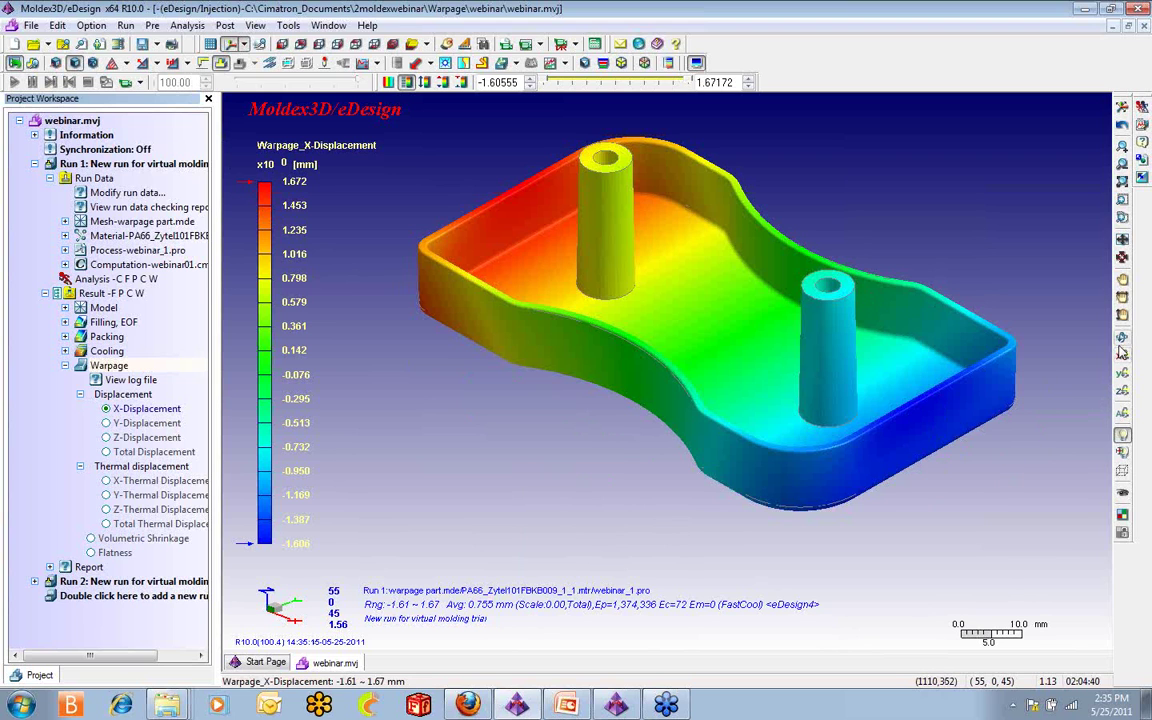
pyautogui.moveTo(765, 451)
pyautogui.mouseDown()
pyautogui.moveTo(792, 447)
pyautogui.moveTo(733, 381)
pyautogui.moveTo(712, 381)
pyautogui.mouseUp()
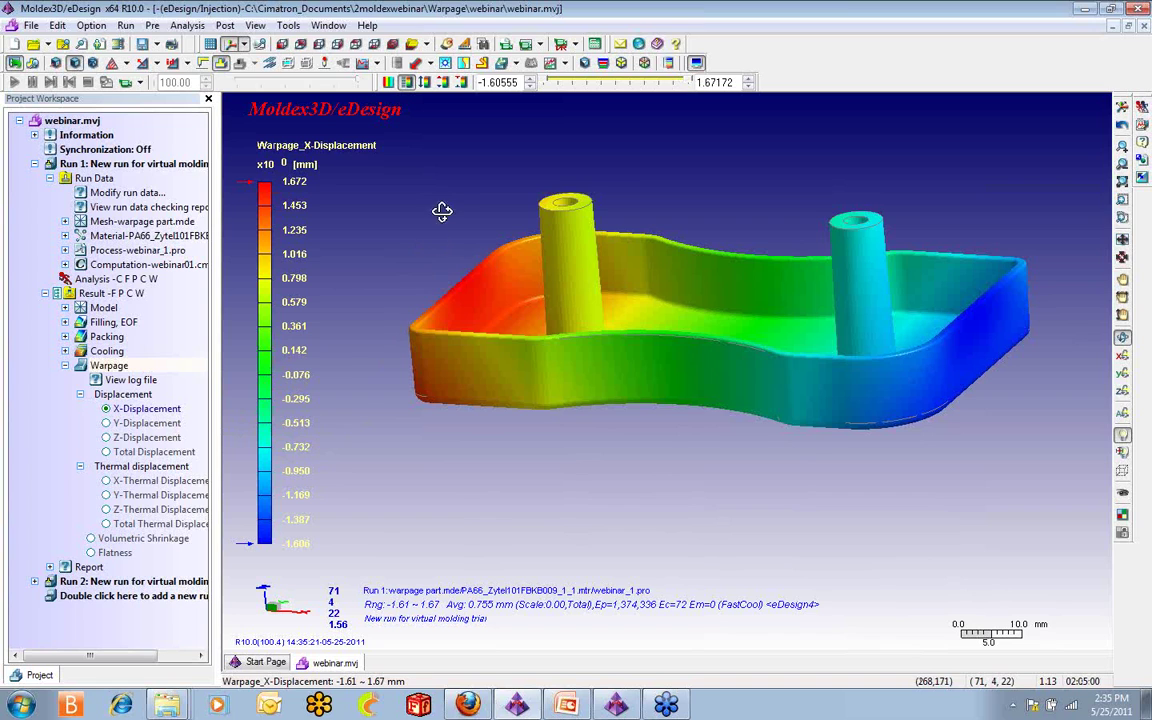
pyautogui.click(483, 63)
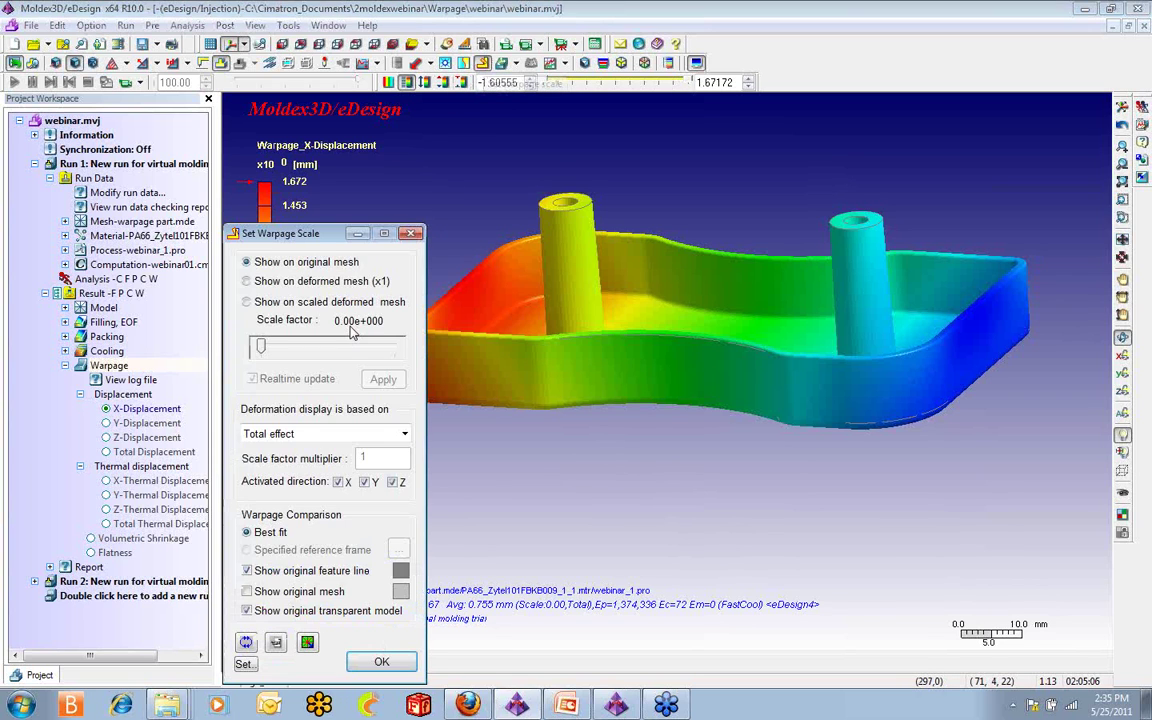
pyautogui.moveTo(315, 236); pyautogui.dragTo(168, 194)
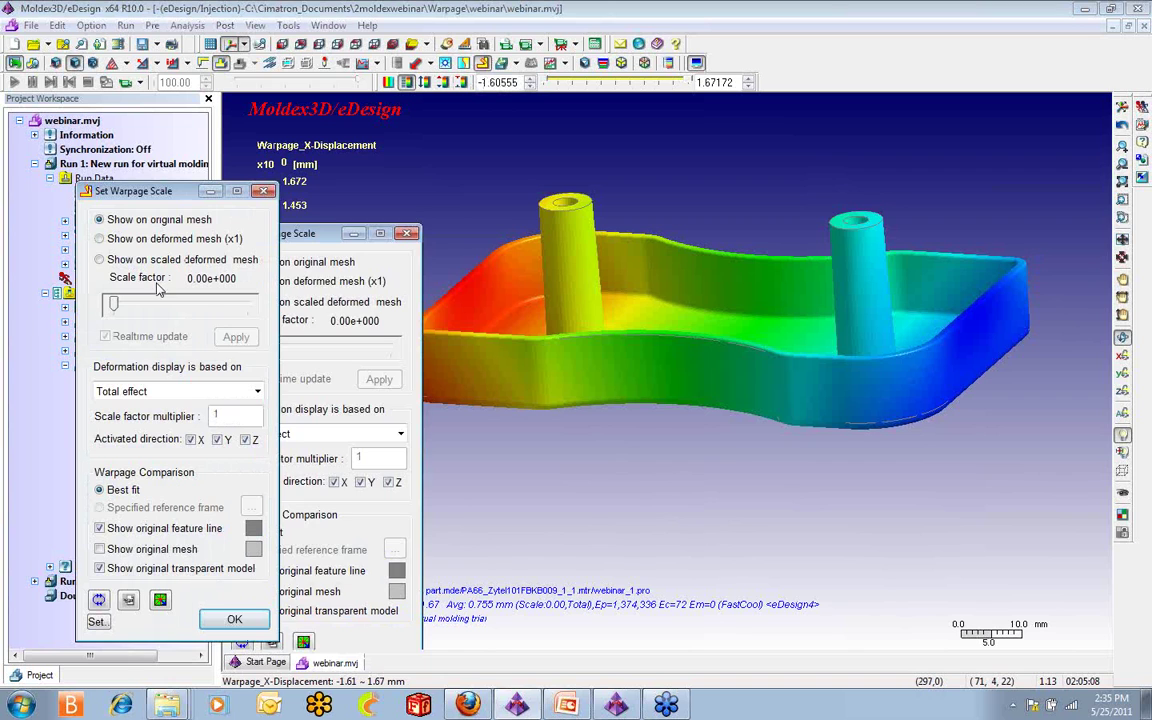
pyautogui.click(99, 261)
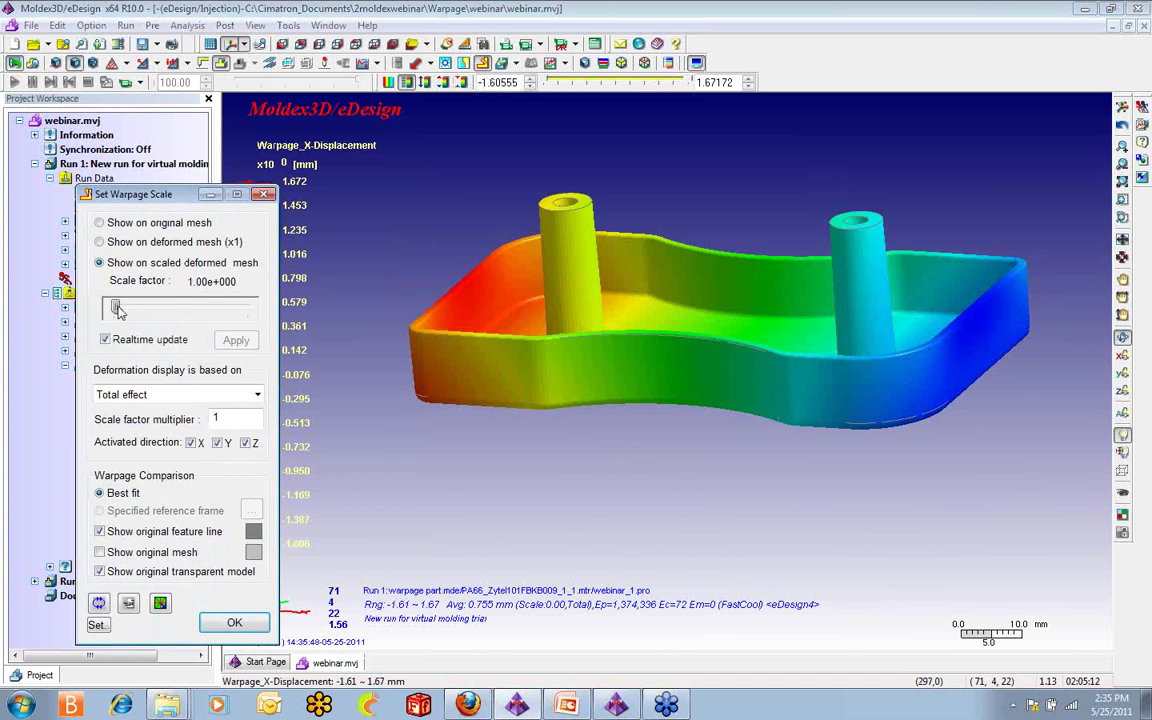
pyautogui.moveTo(117, 310); pyautogui.dragTo(120, 309)
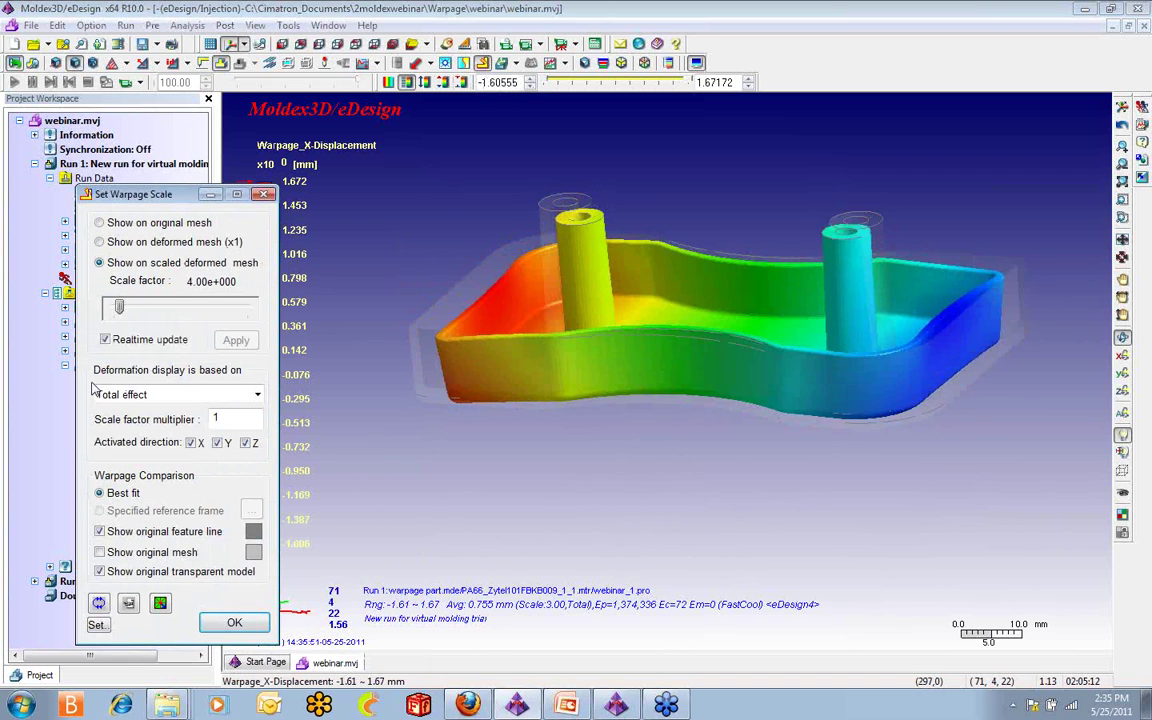
pyautogui.click(101, 606)
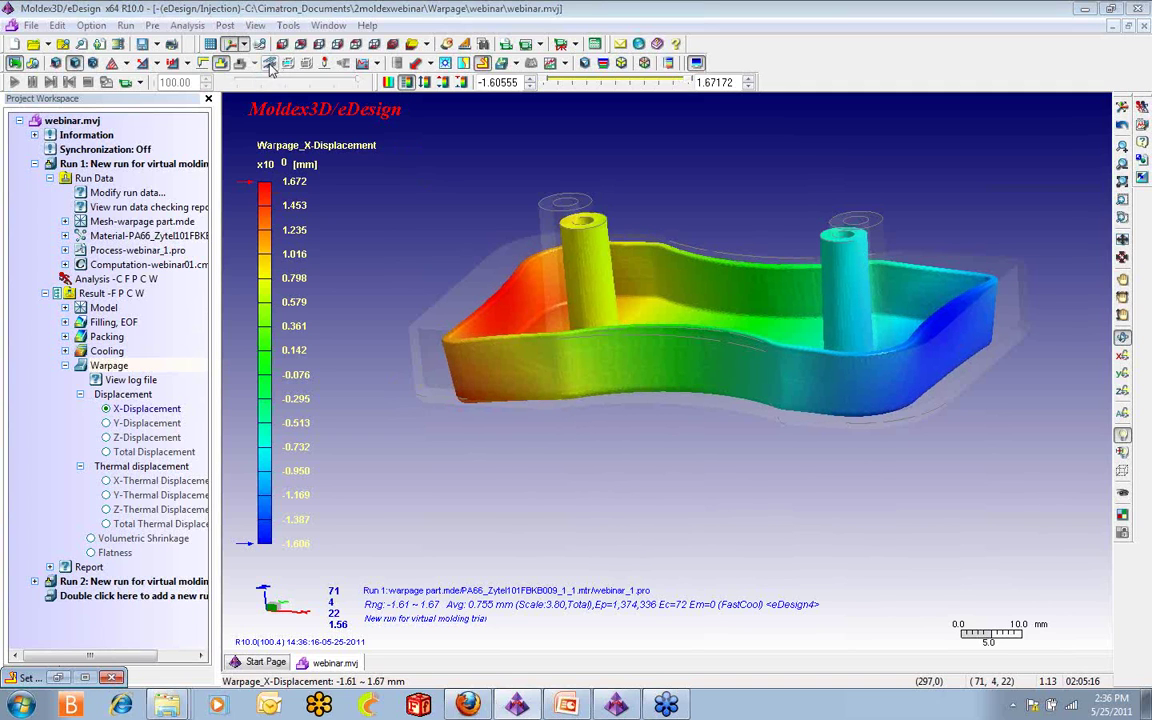
# Show the cooling channels around the Run 1 part and view the complete channel layout.
pyautogui.click(269, 65)
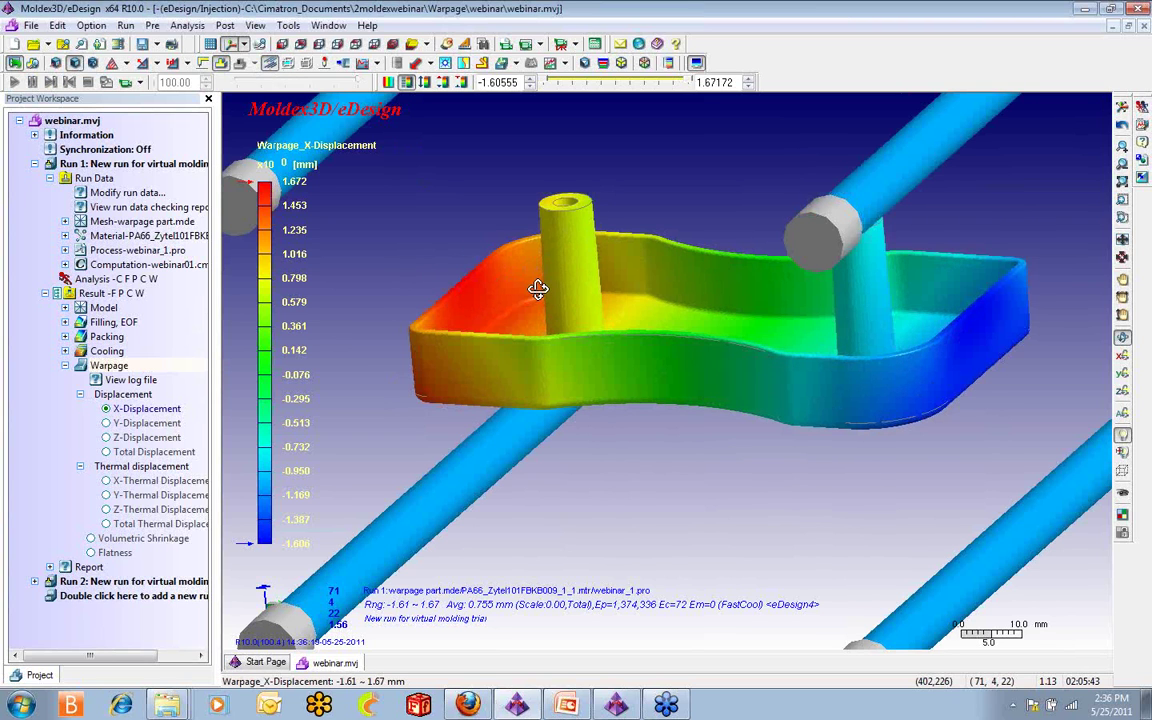
pyautogui.scroll(-1, 538, 289)
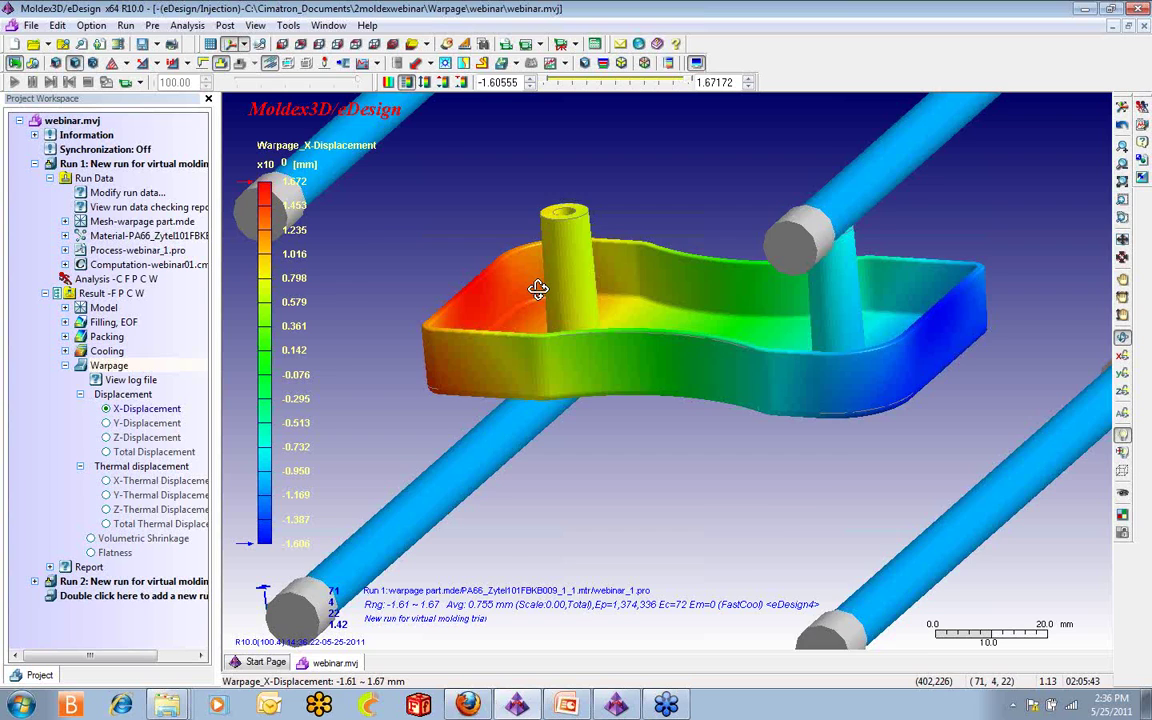
pyautogui.scroll(-5, 535, 292)
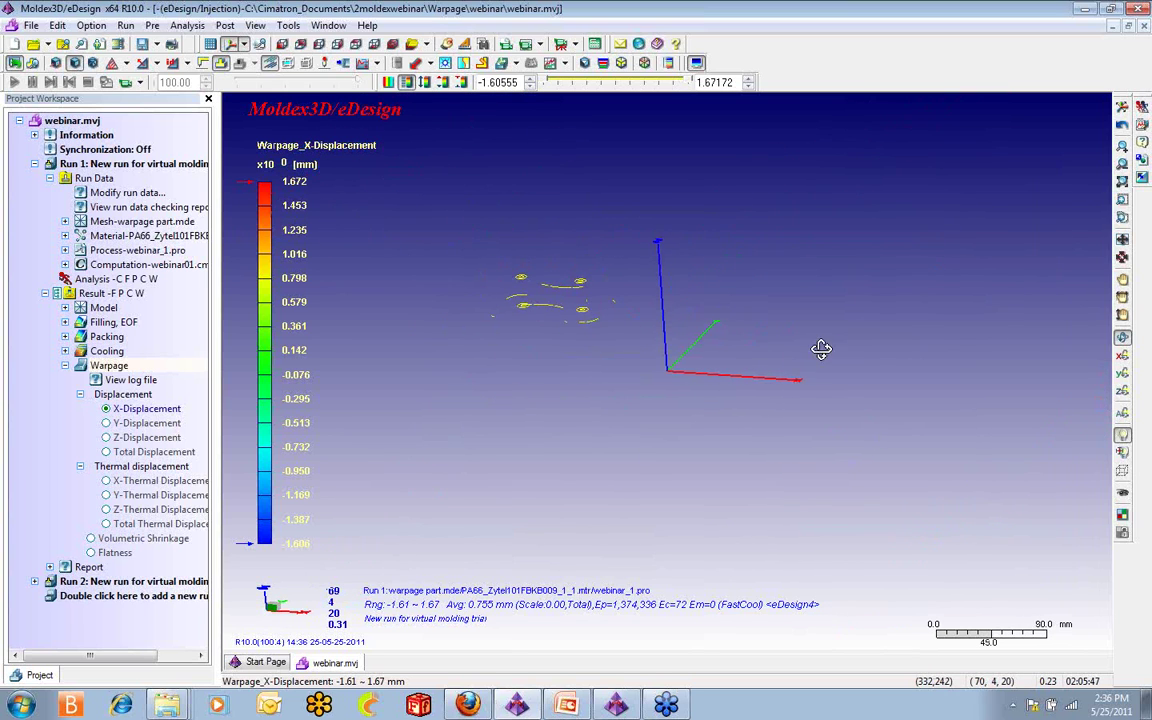
# Display Run 1's cooling Temperature result on the enlarged part without cooling channels, with the colour scale maximum at 178.41.
pyautogui.click(101, 350)
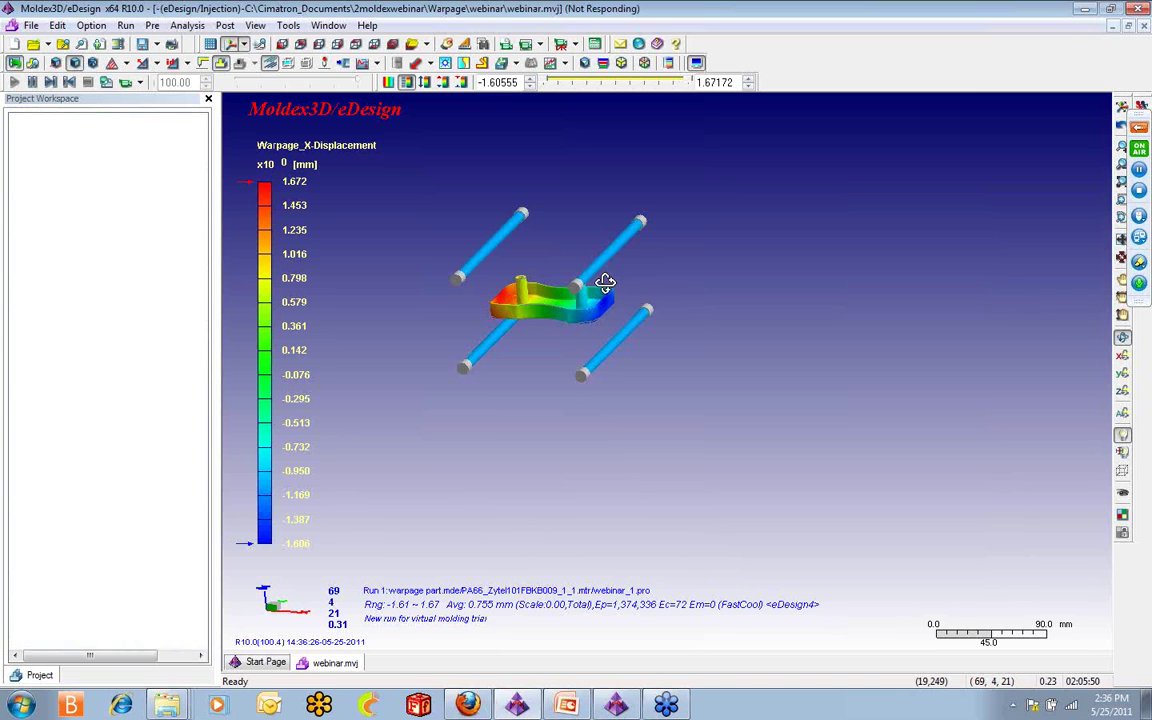
pyautogui.click(268, 66)
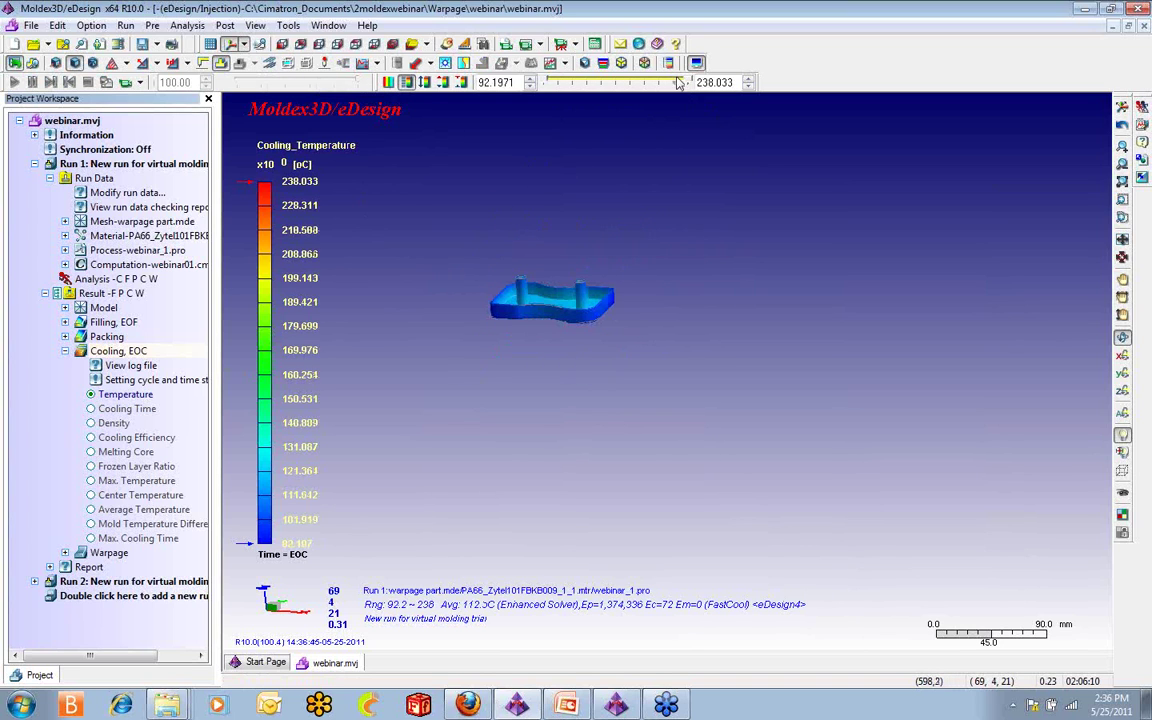
pyautogui.moveTo(678, 83); pyautogui.dragTo(628, 83)
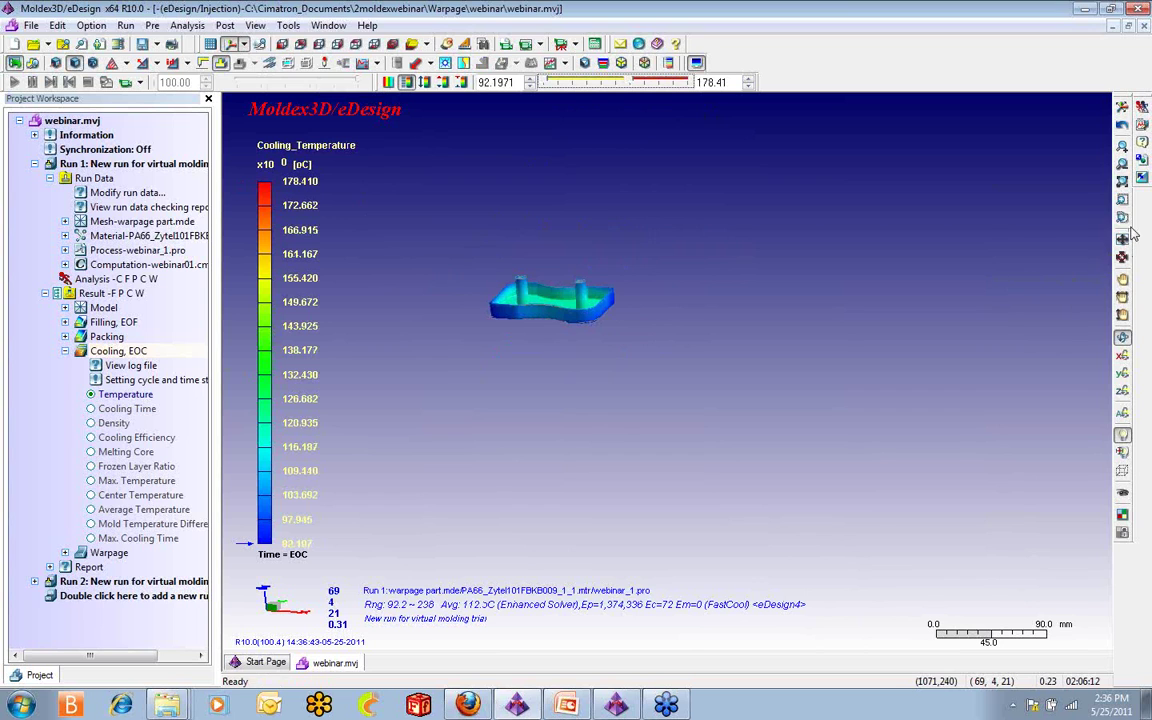
pyautogui.click(1122, 199)
pyautogui.moveTo(459, 256); pyautogui.dragTo(689, 339)
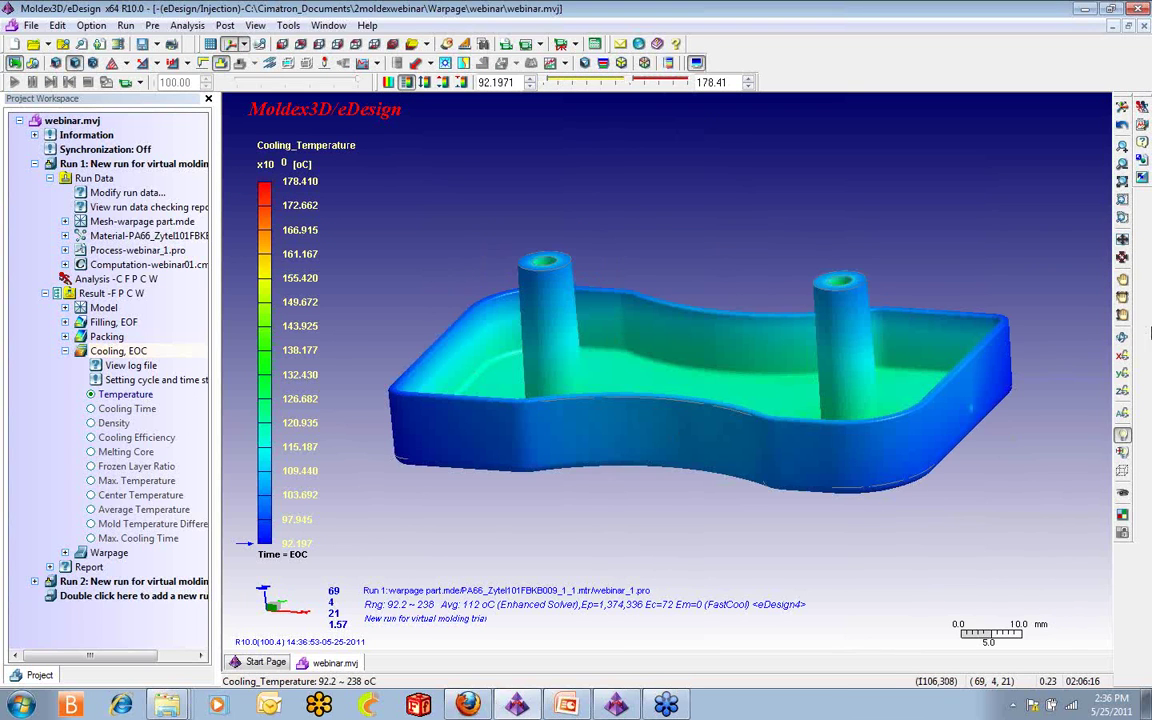
# Lower the temperature scale maximum to 131.678 and examine the temperature distribution on the part's inside and underside.
pyautogui.click(1122, 338)
pyautogui.moveTo(607, 369)
pyautogui.mouseDown()
pyautogui.moveTo(630, 432)
pyautogui.moveTo(620, 437)
pyautogui.mouseUp()
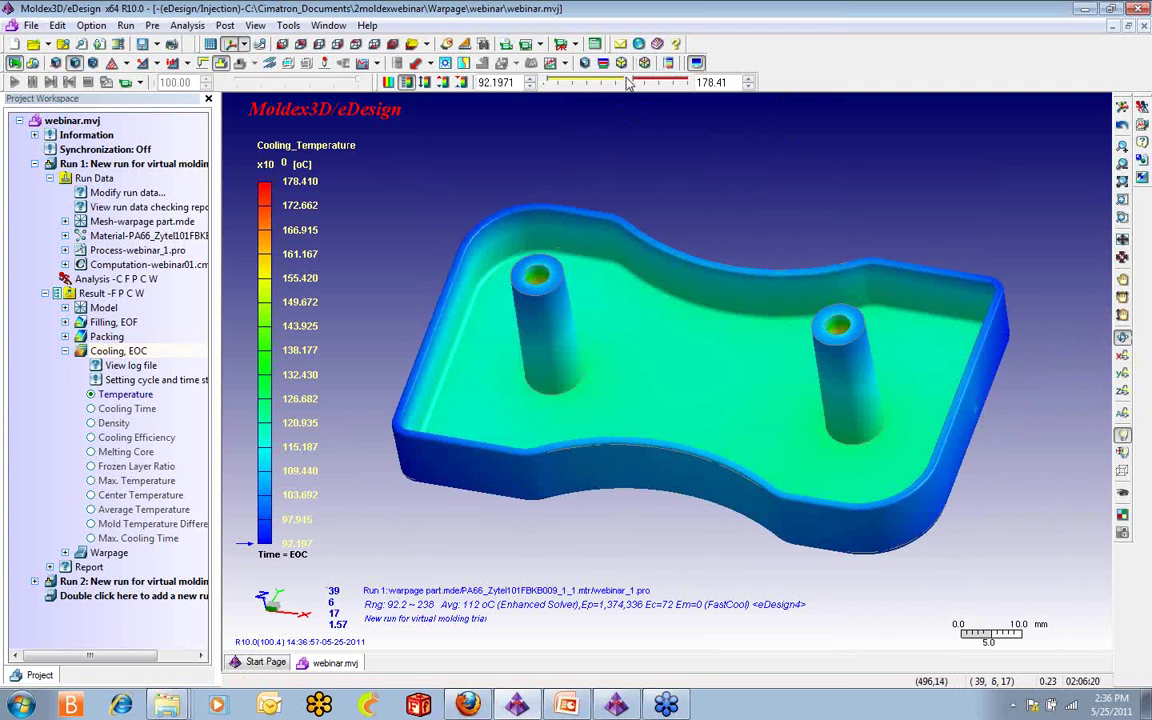
pyautogui.moveTo(628, 85); pyautogui.dragTo(580, 84)
pyautogui.moveTo(683, 289)
pyautogui.mouseDown()
pyautogui.moveTo(694, 226)
pyautogui.moveTo(656, 329)
pyautogui.moveTo(663, 389)
pyautogui.moveTo(651, 433)
pyautogui.moveTo(635, 399)
pyautogui.moveTo(669, 277)
pyautogui.moveTo(666, 244)
pyautogui.mouseUp()
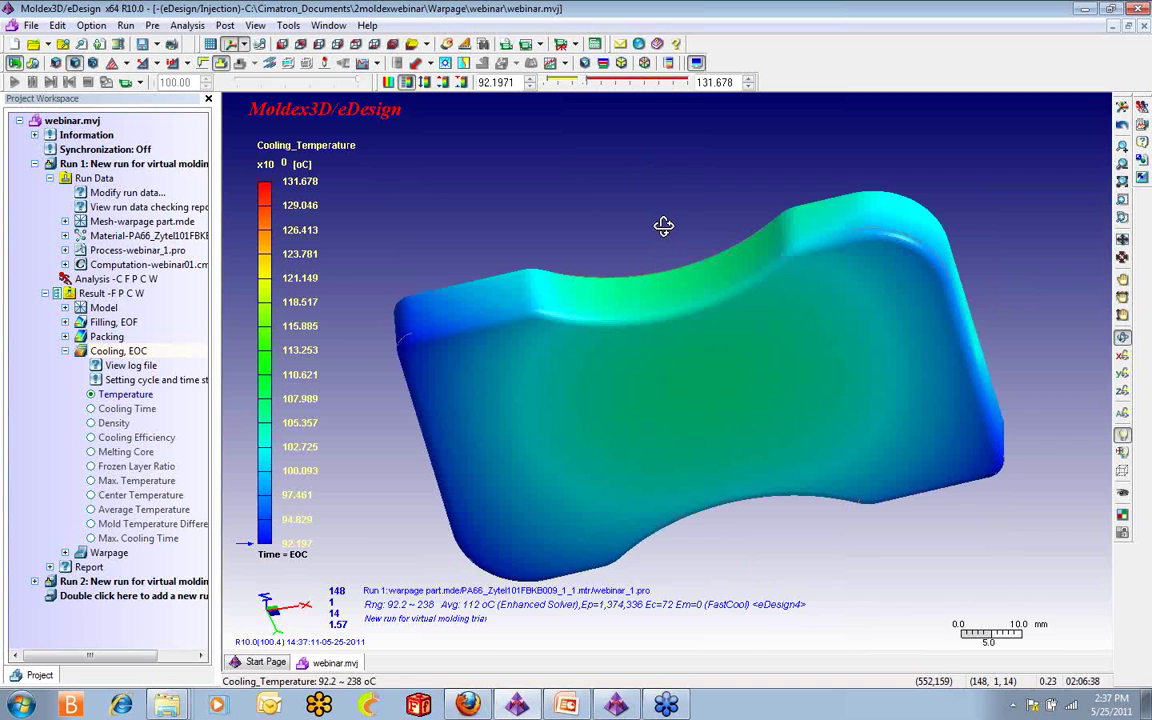
pyautogui.moveTo(663, 226)
pyautogui.mouseDown()
pyautogui.moveTo(663, 407)
pyautogui.moveTo(620, 299)
pyautogui.moveTo(617, 334)
pyautogui.moveTo(609, 311)
pyautogui.mouseUp()
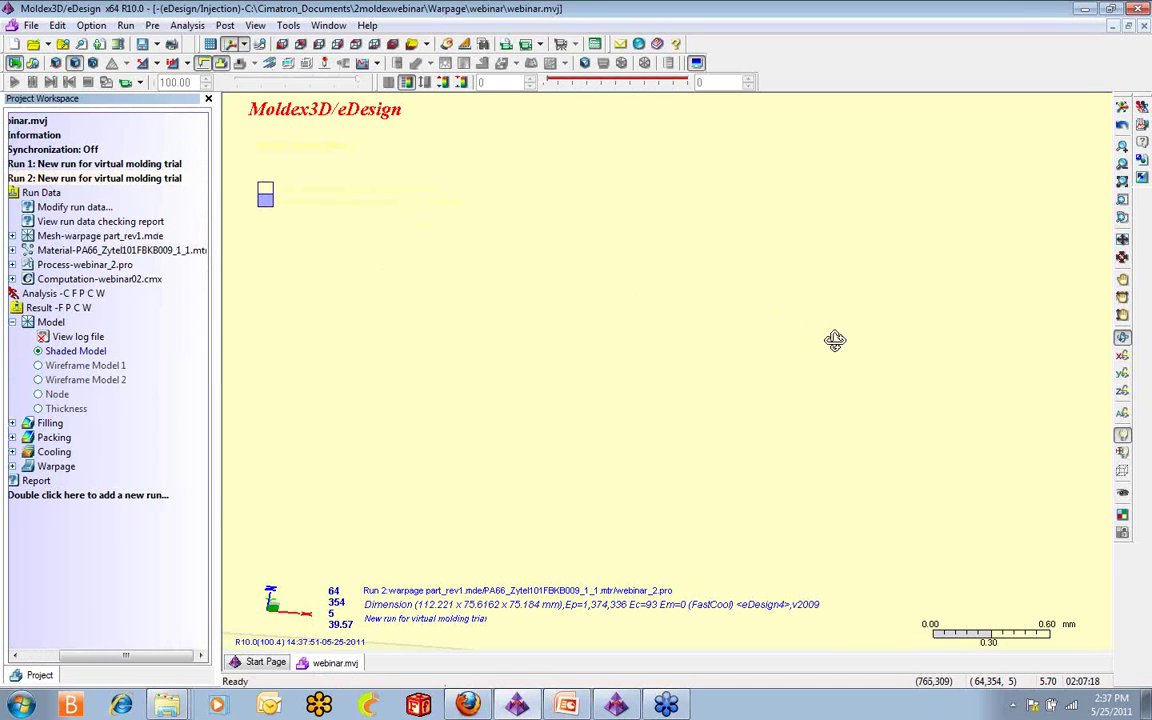
# Fit the Run 2 shaded model in view and show its cooling channels and mold base from another angle.
pyautogui.scroll(-5, 802, 329)
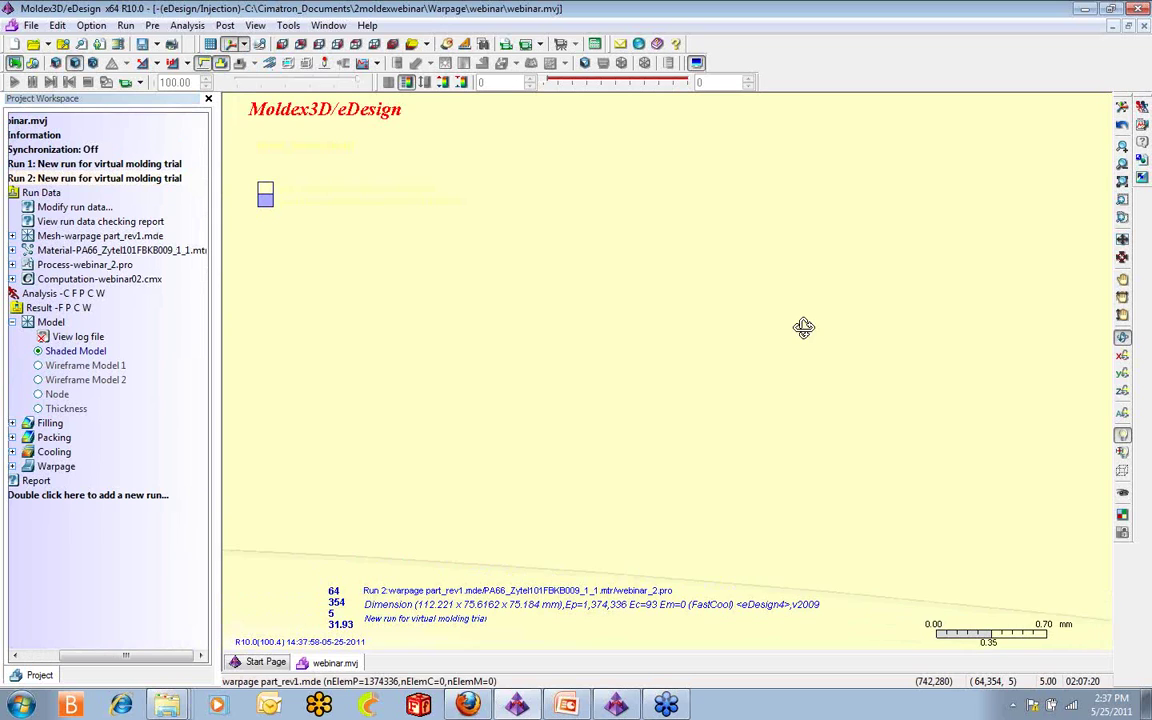
pyautogui.scroll(-4, 741, 345)
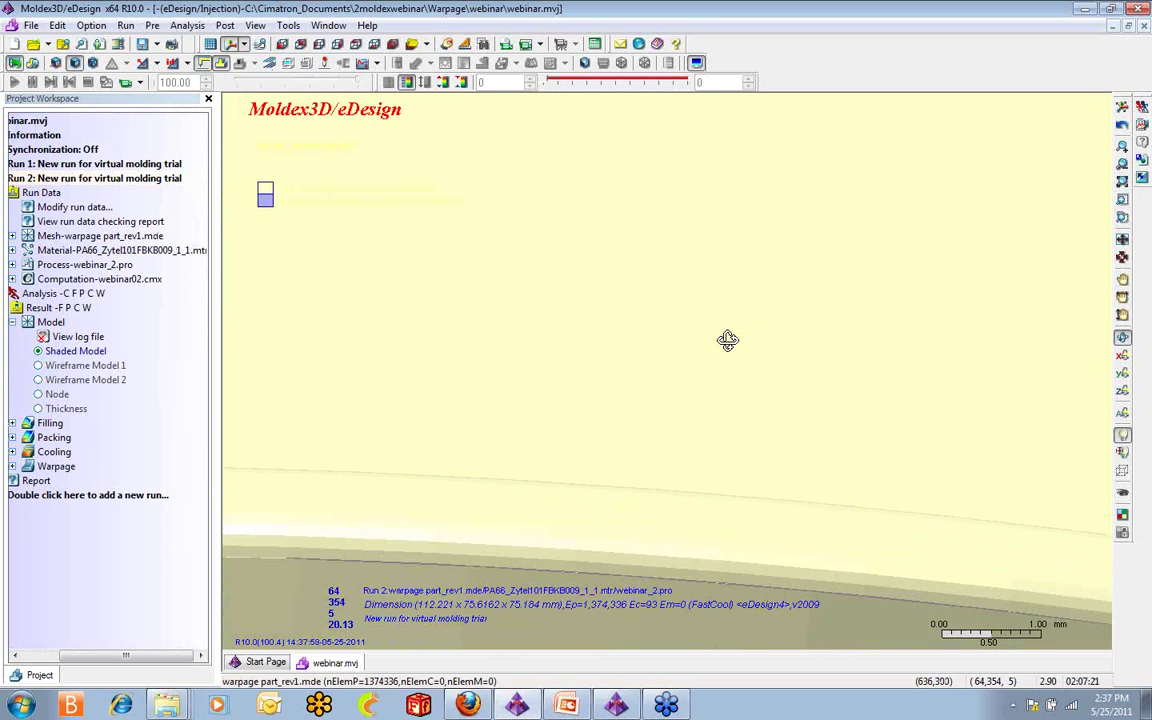
pyautogui.scroll(-3, 712, 348)
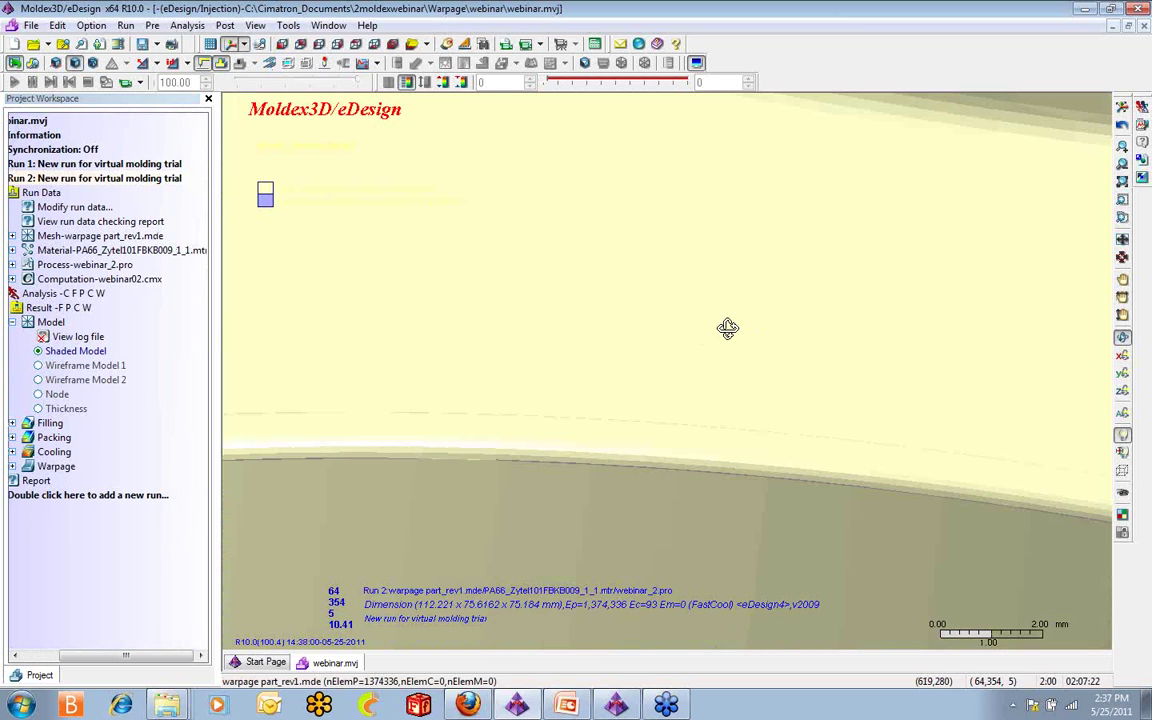
pyautogui.scroll(-2, 727, 329)
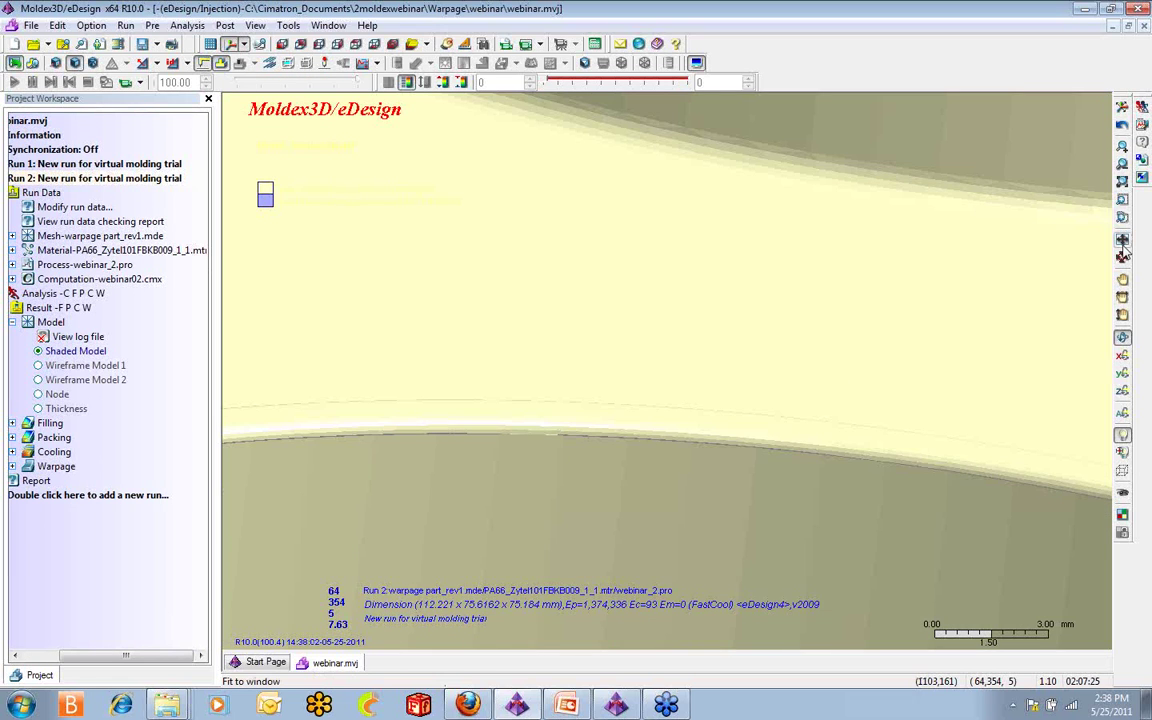
pyautogui.click(1123, 250)
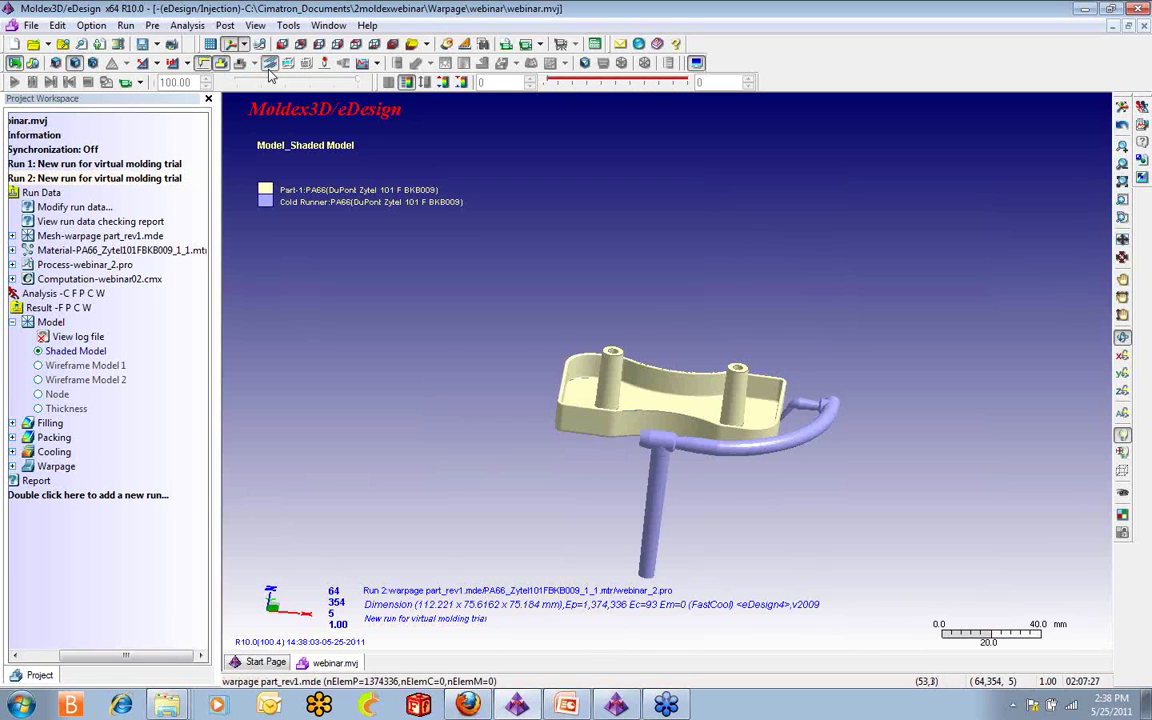
pyautogui.click(269, 64)
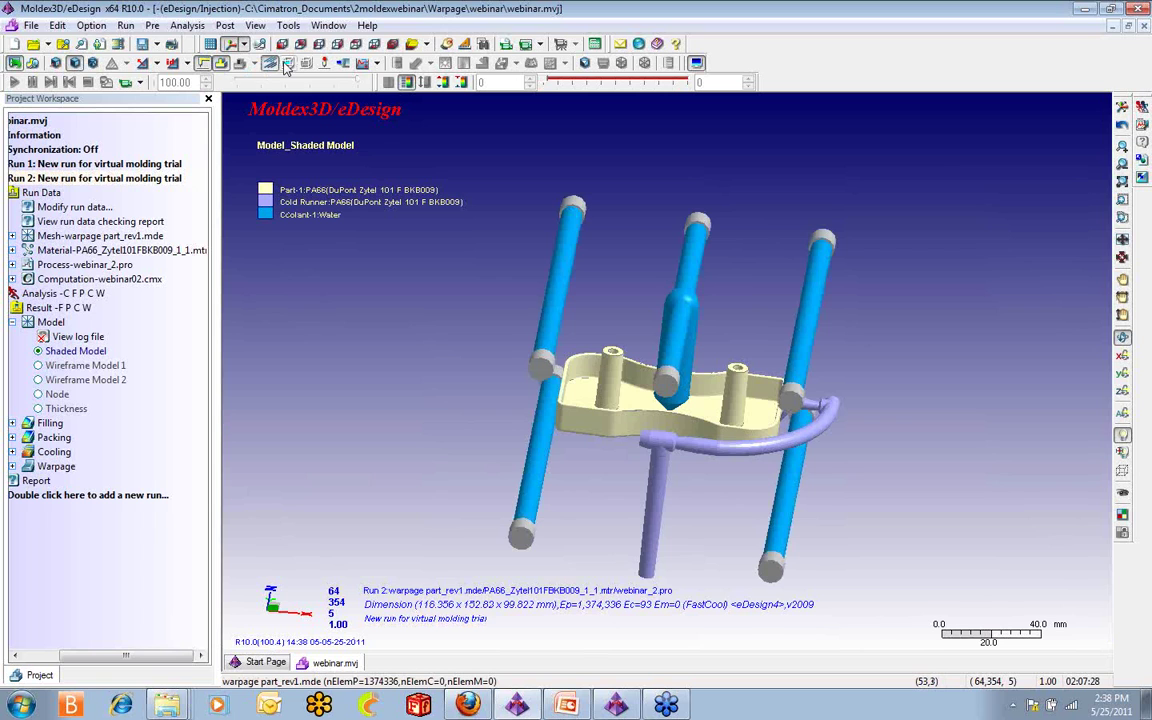
pyautogui.click(285, 62)
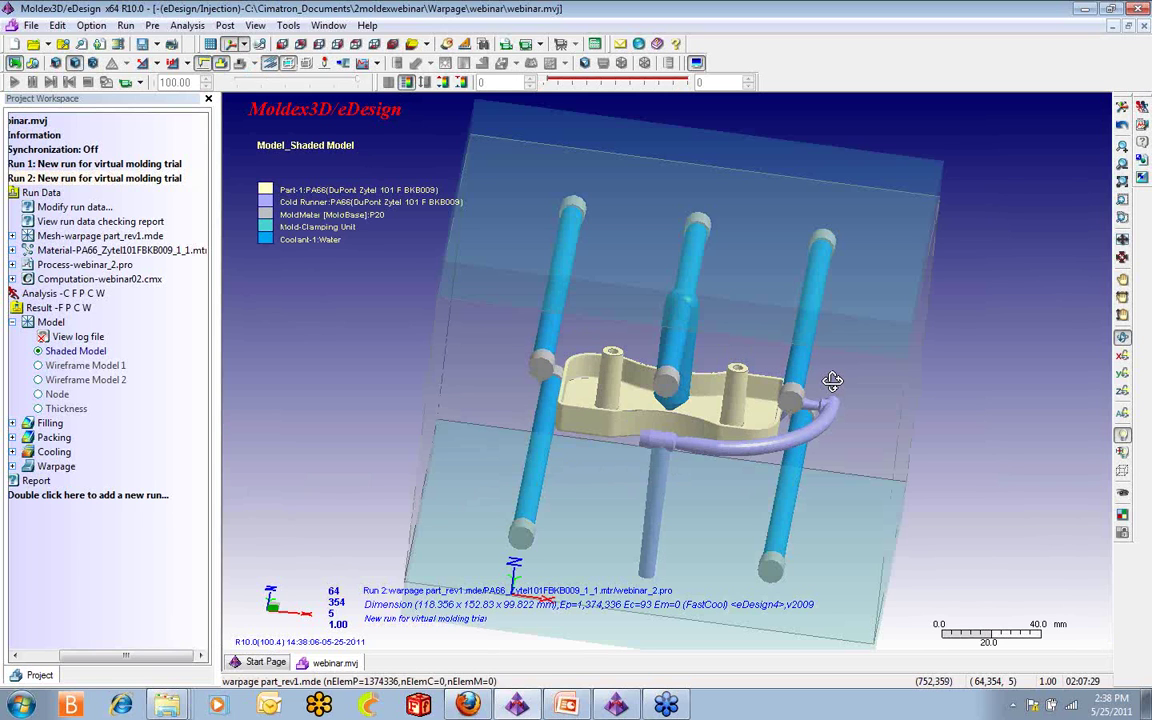
pyautogui.moveTo(832, 380); pyautogui.dragTo(660, 262)
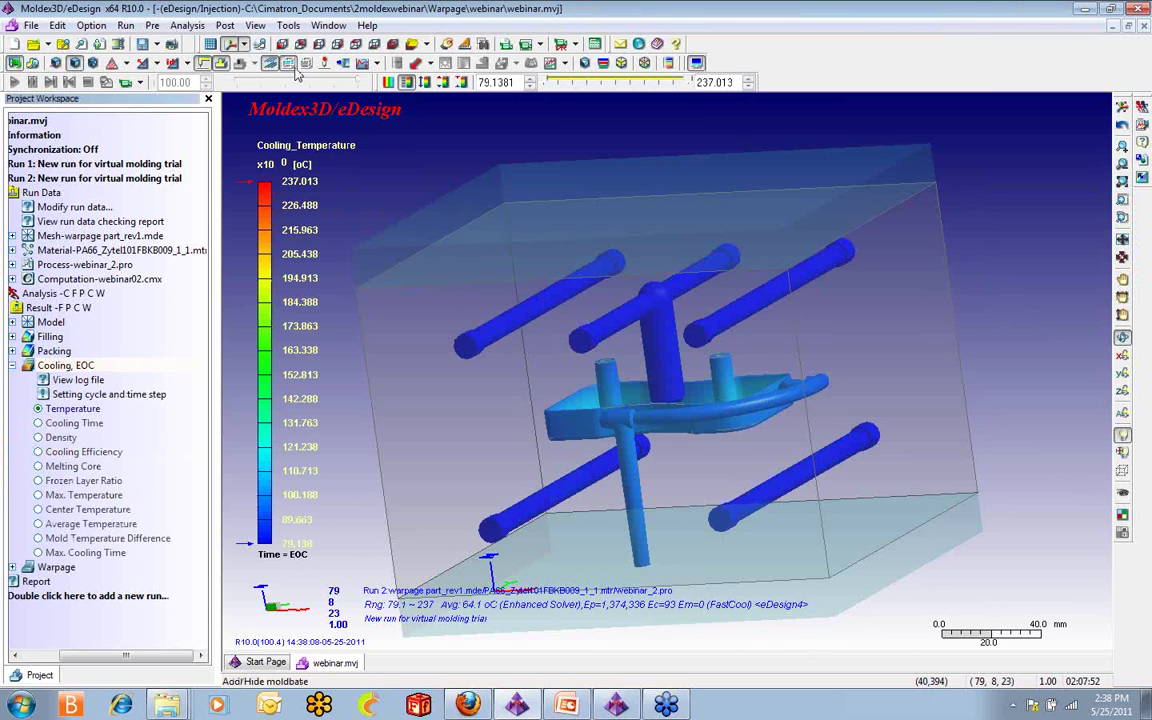
# Show Run 2's cooling Temperature result on the enlarged part alone and set the colour scale maximum to 147.288.
pyautogui.click(207, 66)
pyautogui.moveTo(661, 432)
pyautogui.mouseDown()
pyautogui.moveTo(649, 400)
pyautogui.moveTo(594, 428)
pyautogui.moveTo(694, 442)
pyautogui.mouseUp()
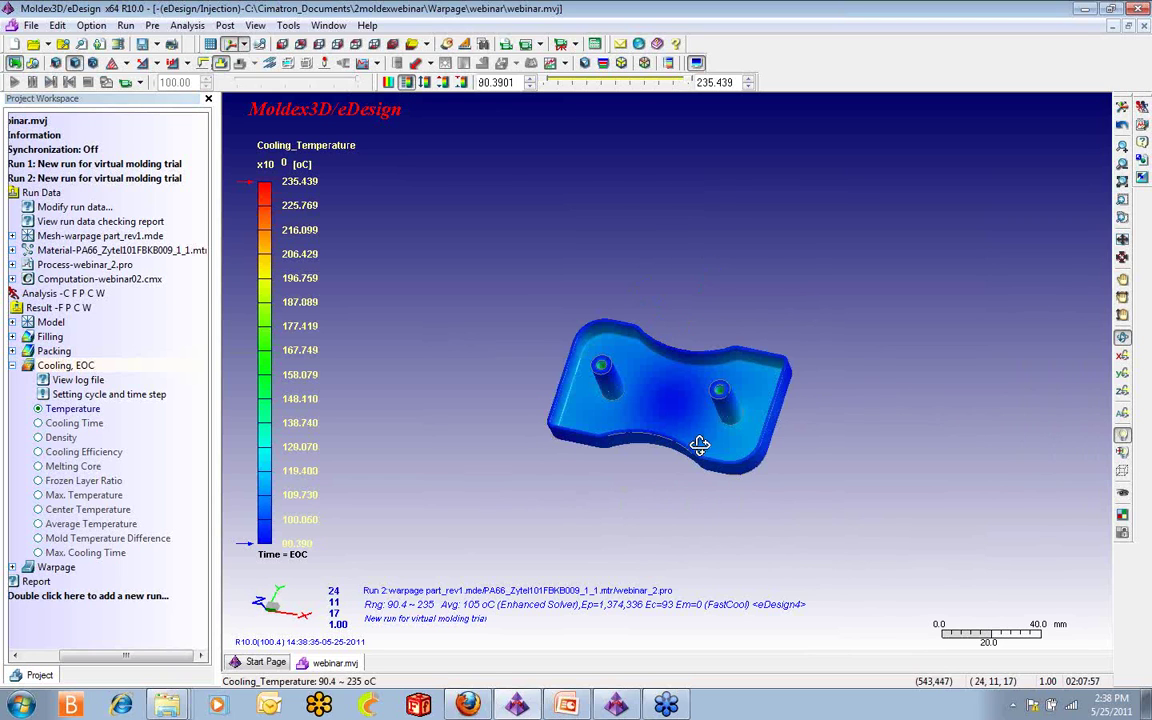
pyautogui.click(1122, 199)
pyautogui.moveTo(524, 291); pyautogui.dragTo(819, 486)
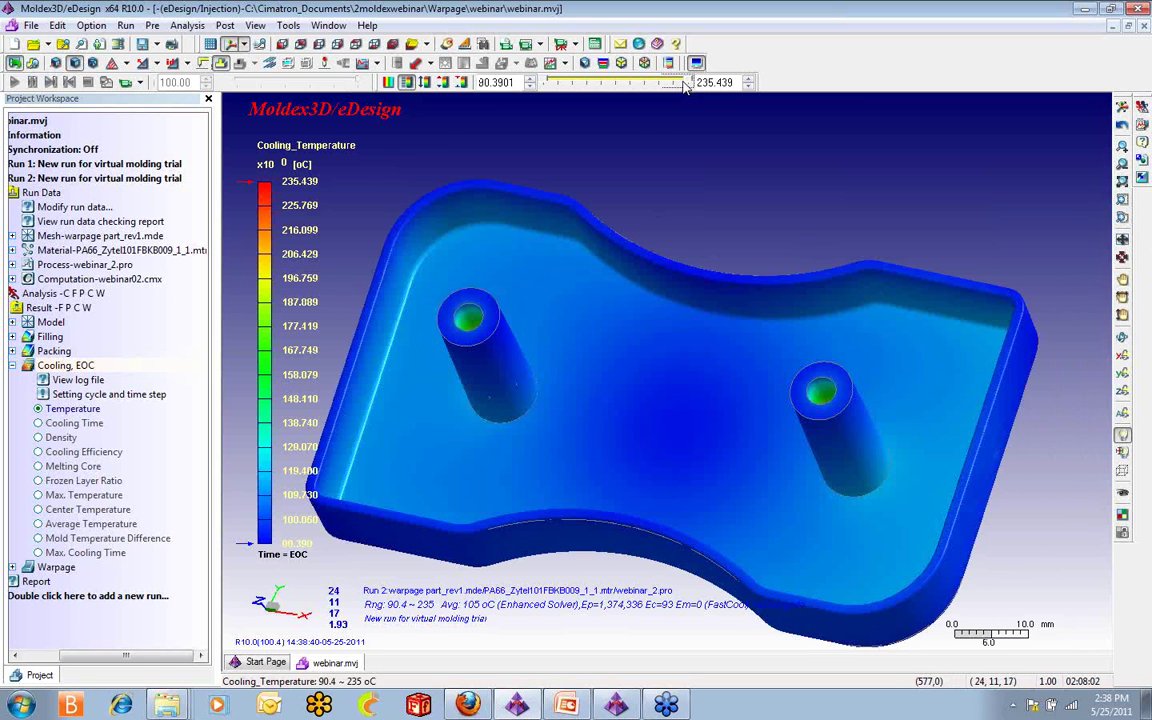
pyautogui.moveTo(685, 85); pyautogui.dragTo(585, 85)
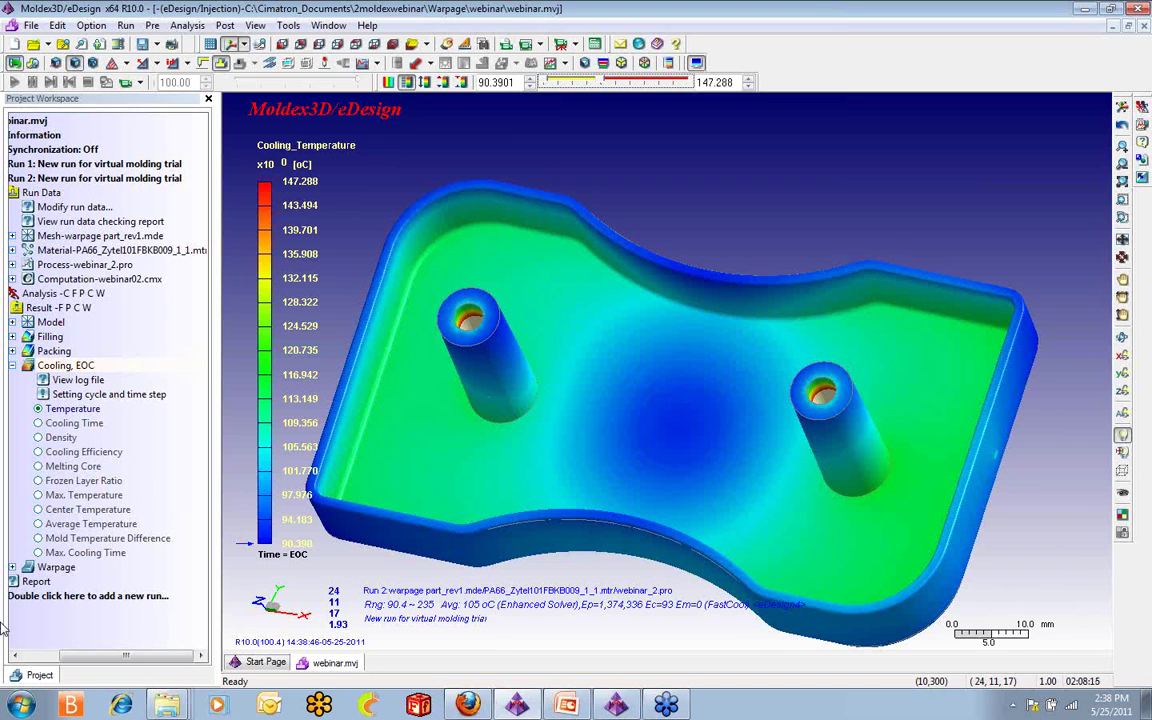
# Display Run 2's warpage X-Displacement result and examine the part from different angles.
pyautogui.click(46, 568)
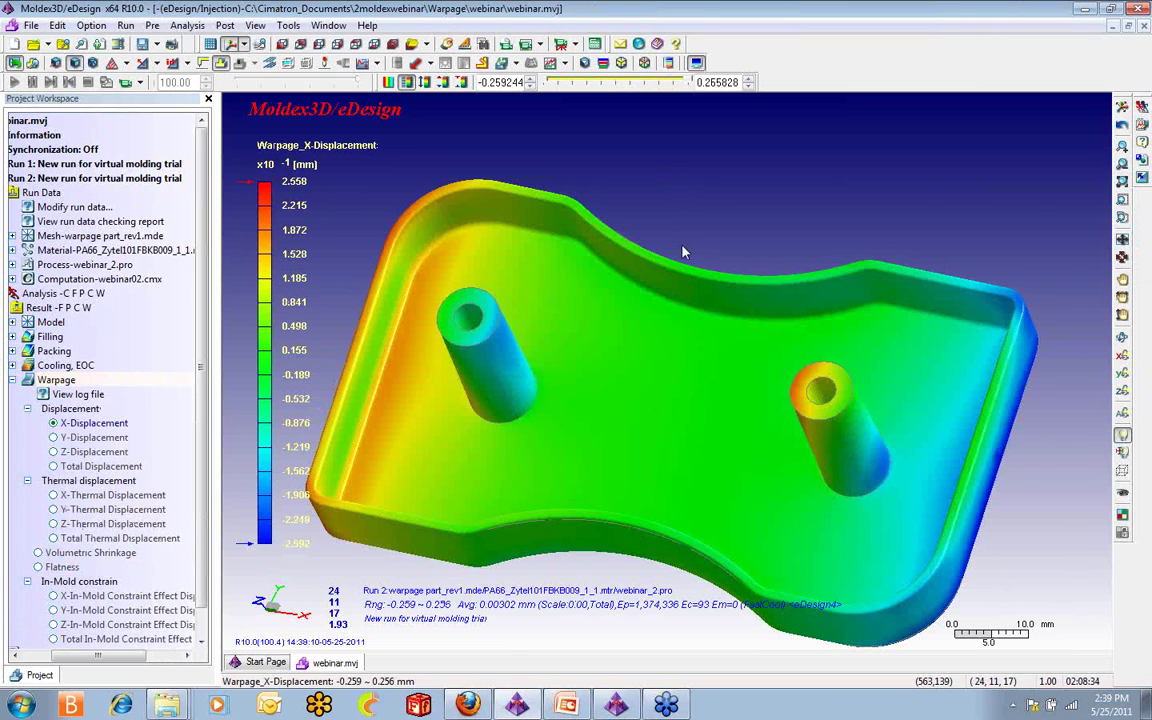
pyautogui.moveTo(681, 248)
pyautogui.mouseDown()
pyautogui.moveTo(738, 153)
pyautogui.moveTo(638, 228)
pyautogui.moveTo(708, 278)
pyautogui.mouseUp()
pyautogui.scroll(-1, 708, 271)
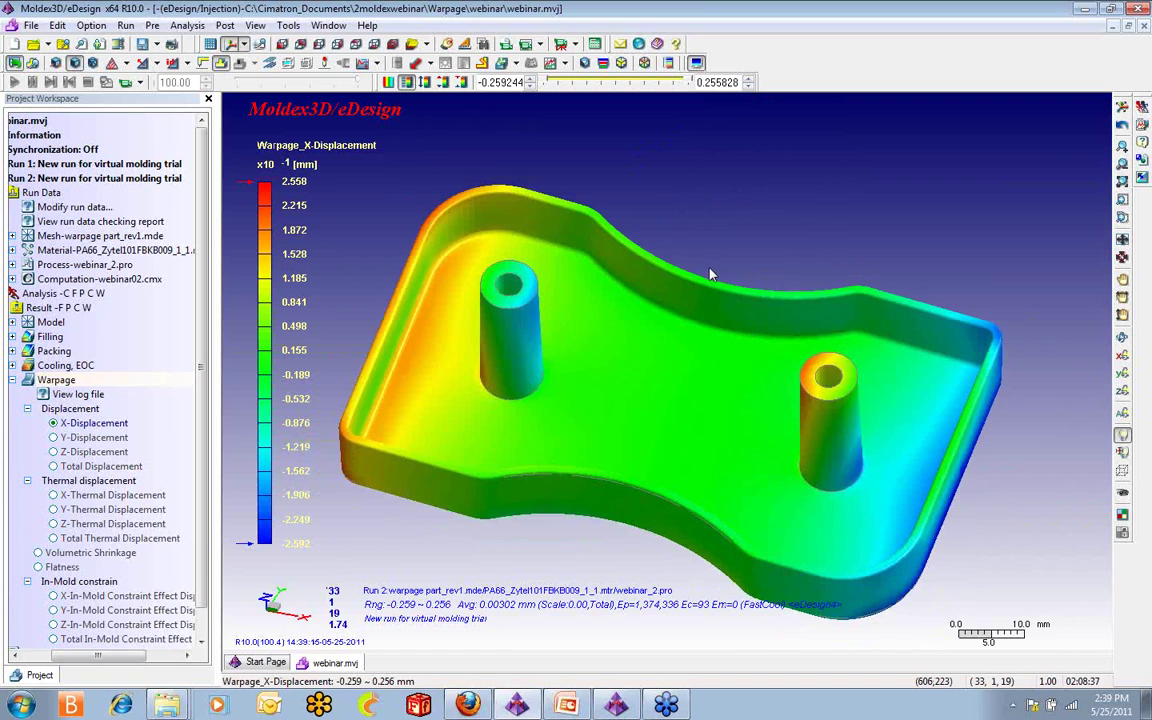
pyautogui.scroll(-7, 708, 273)
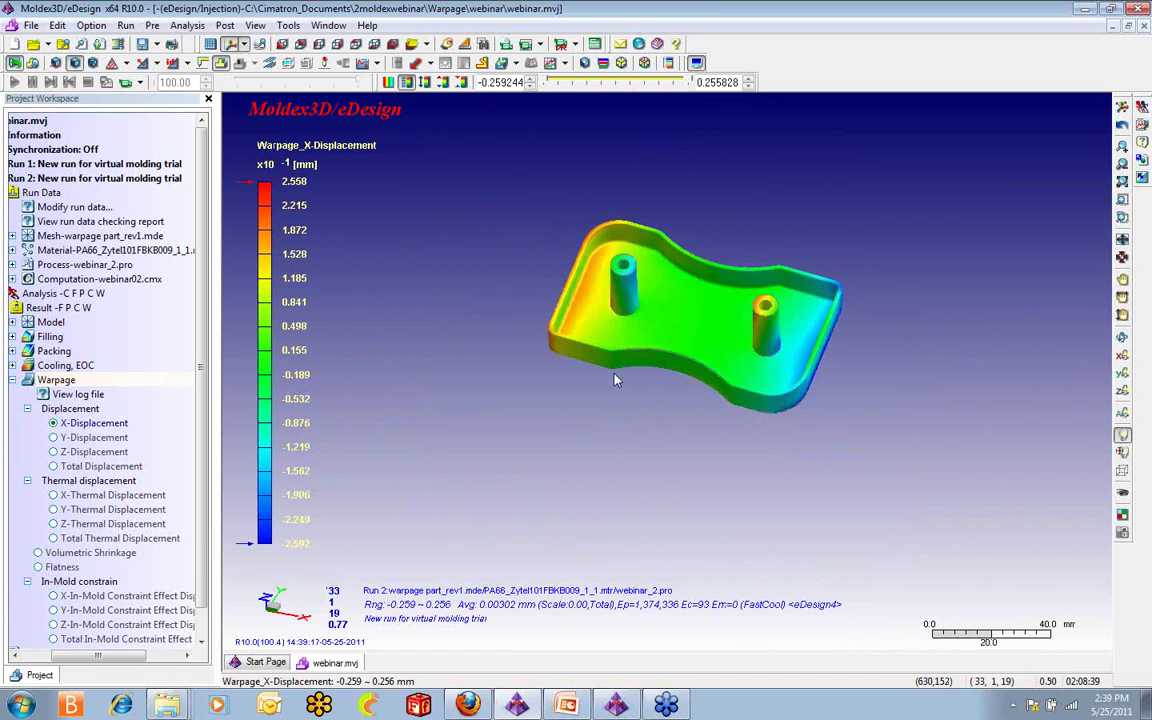
pyautogui.scroll(-3, 615, 380)
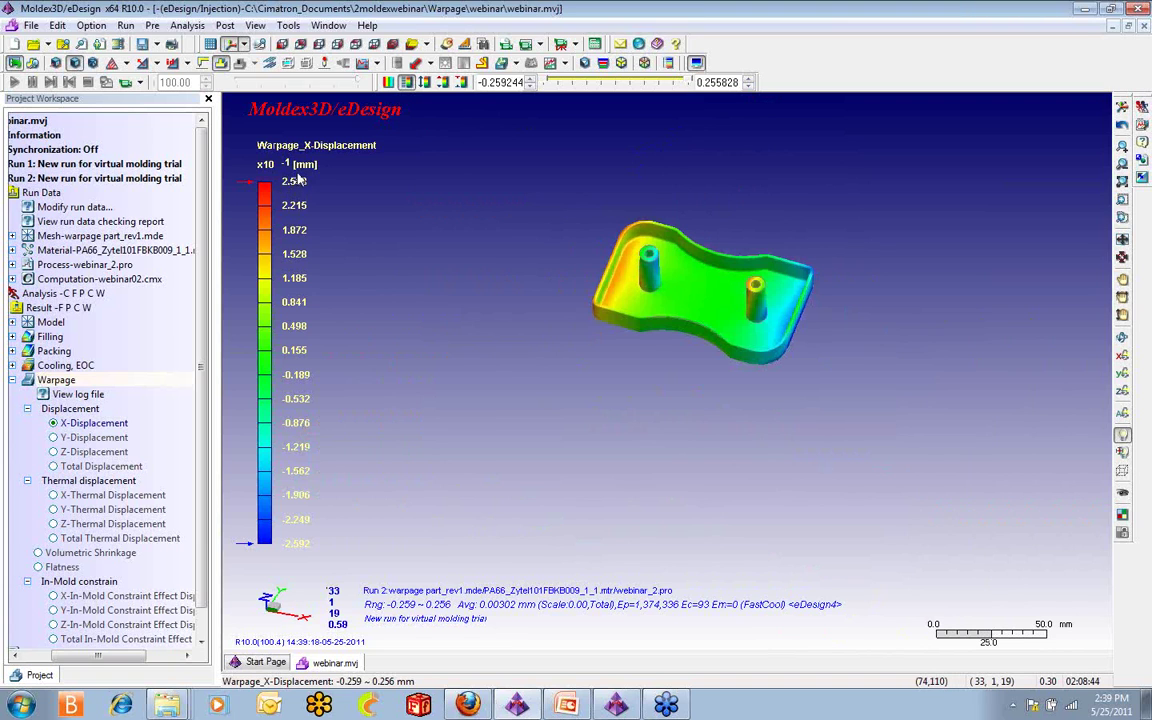
pyautogui.moveTo(711, 405)
pyautogui.mouseDown(button='middle')
pyautogui.moveTo(815, 428)
pyautogui.moveTo(912, 430)
pyautogui.mouseUp(button='middle')
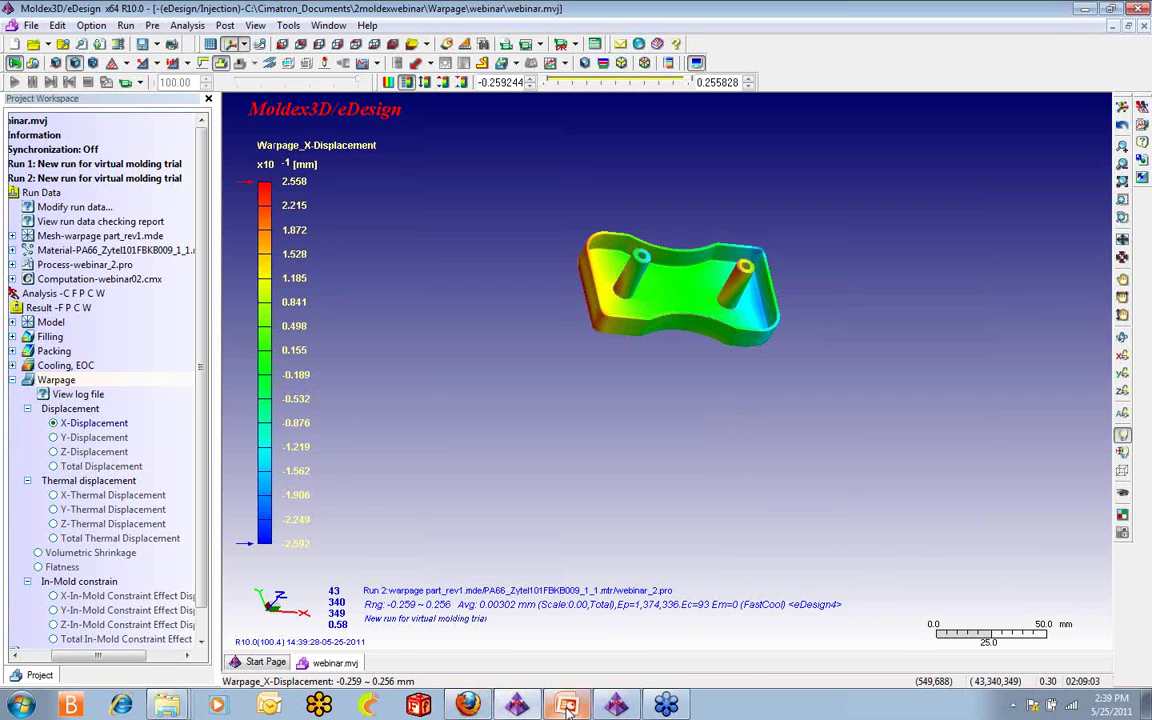
# Switch to the Cimatron_Moldex_Webinar_May_2011 presentation in PowerPoint and start the slide show from slide 56, Build Molding Competence.
pyautogui.moveTo(568, 710)
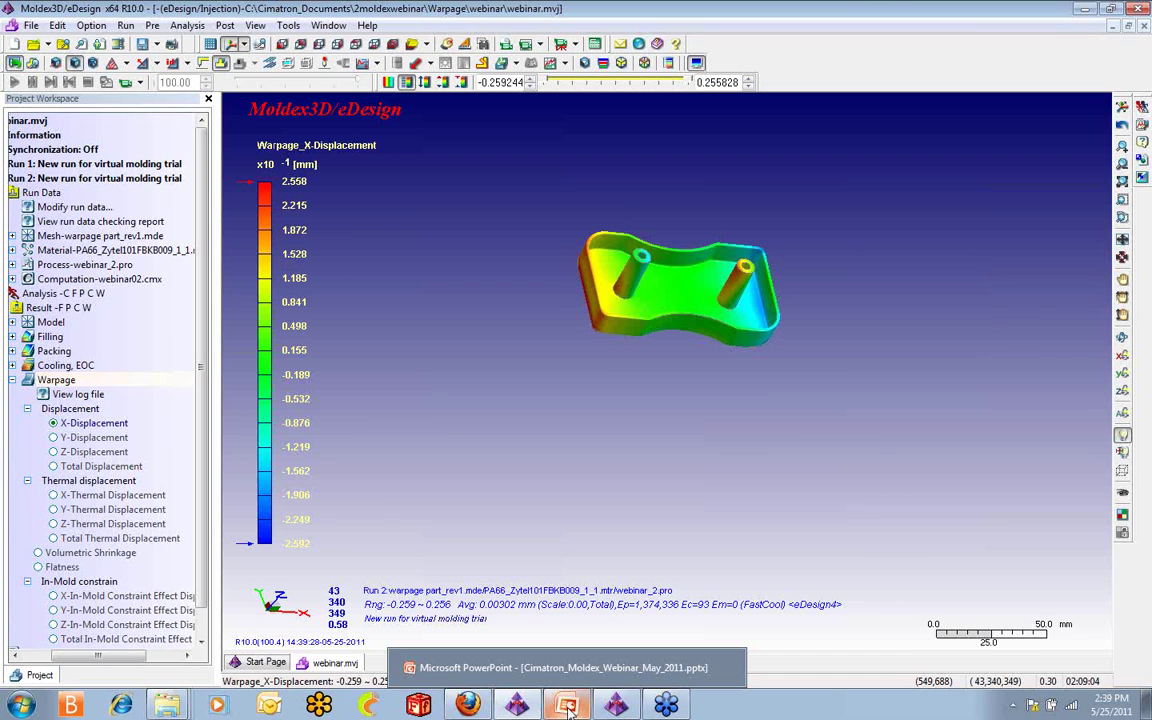
pyautogui.click(568, 706)
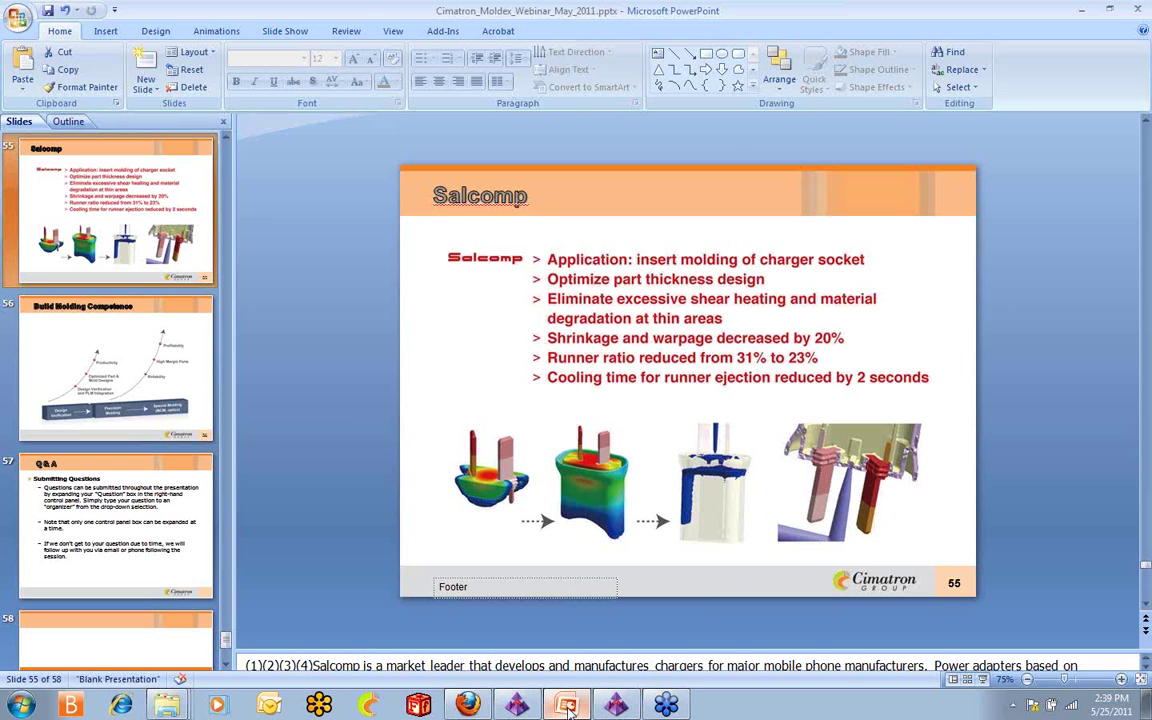
pyautogui.rightClick(135, 363)
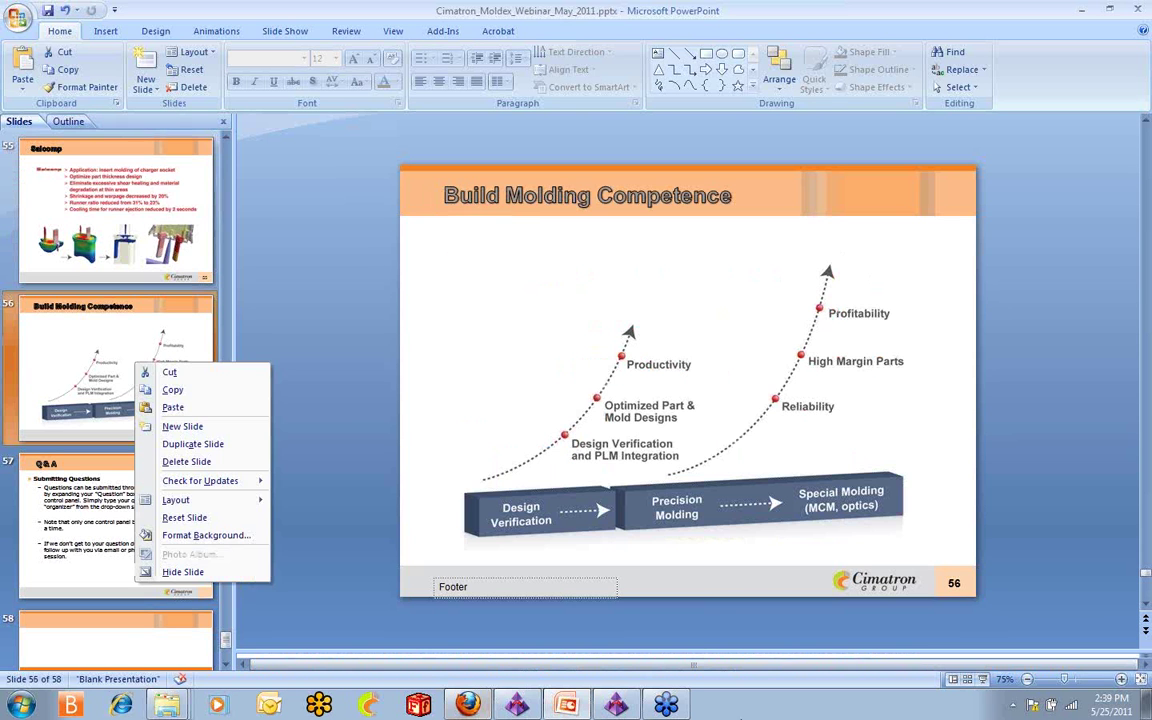
pyautogui.click(983, 682)
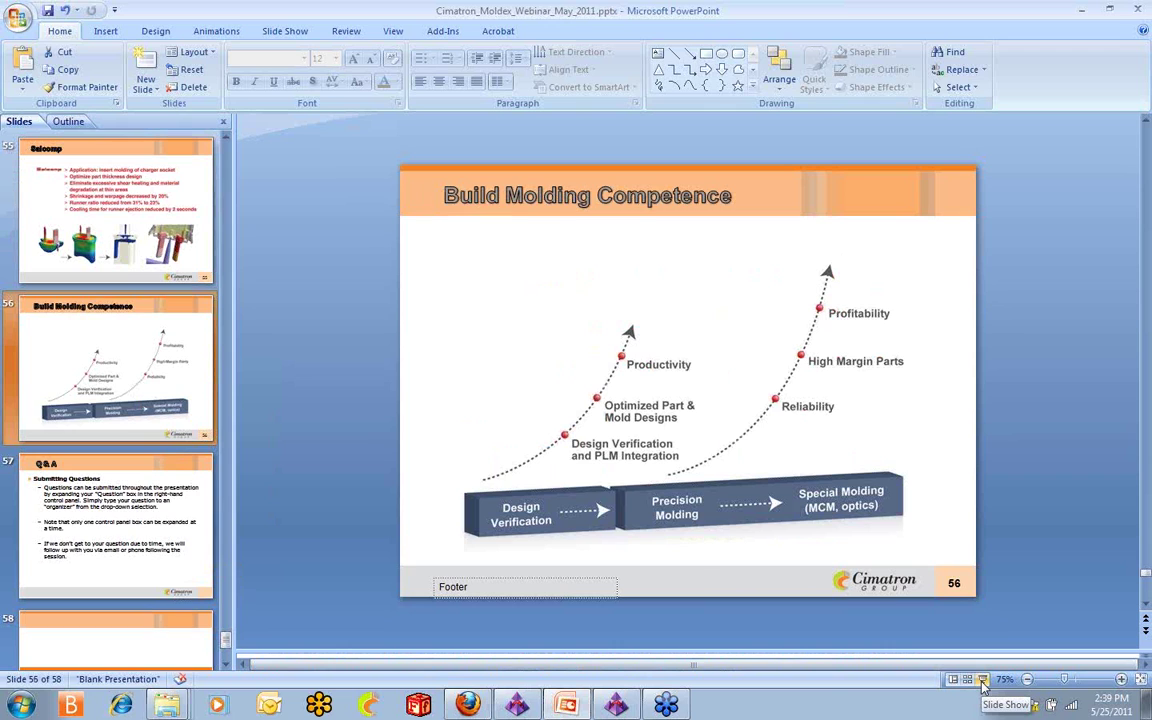
pyautogui.click(983, 682)
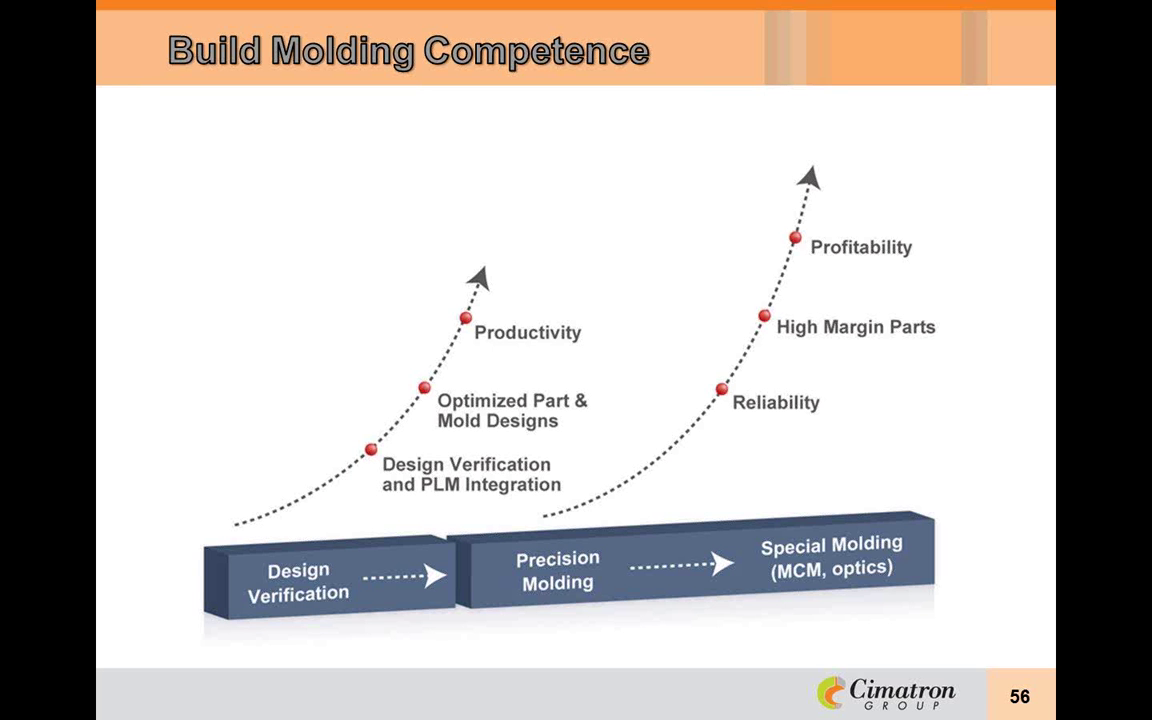